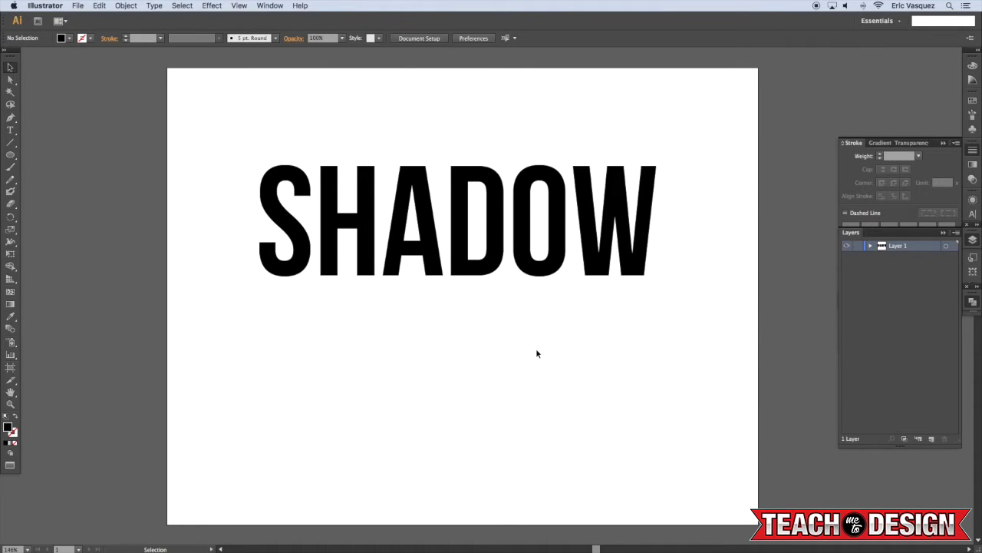
Fill the SHADOW text with a medium gray swatch and deselect it
click(259, 145)
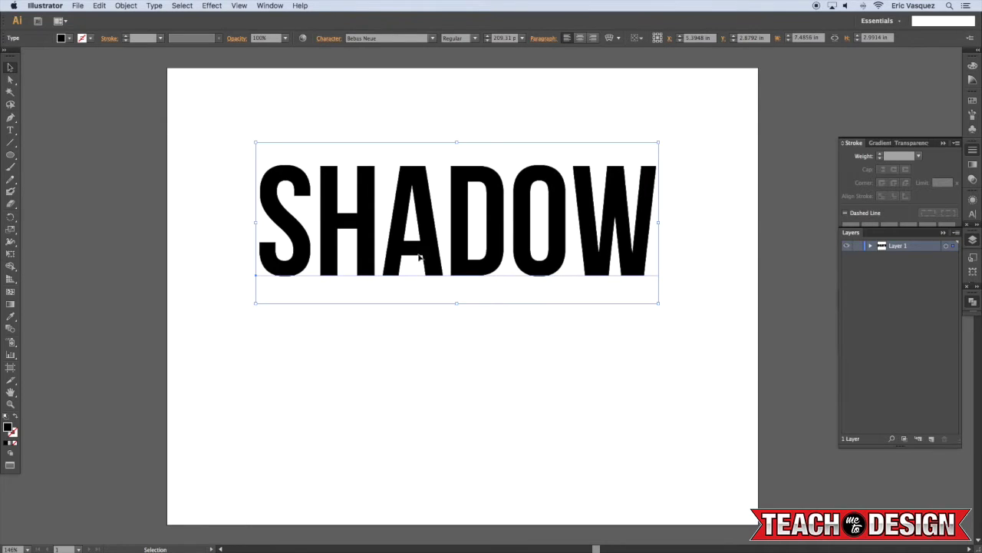
click(971, 103)
click(874, 136)
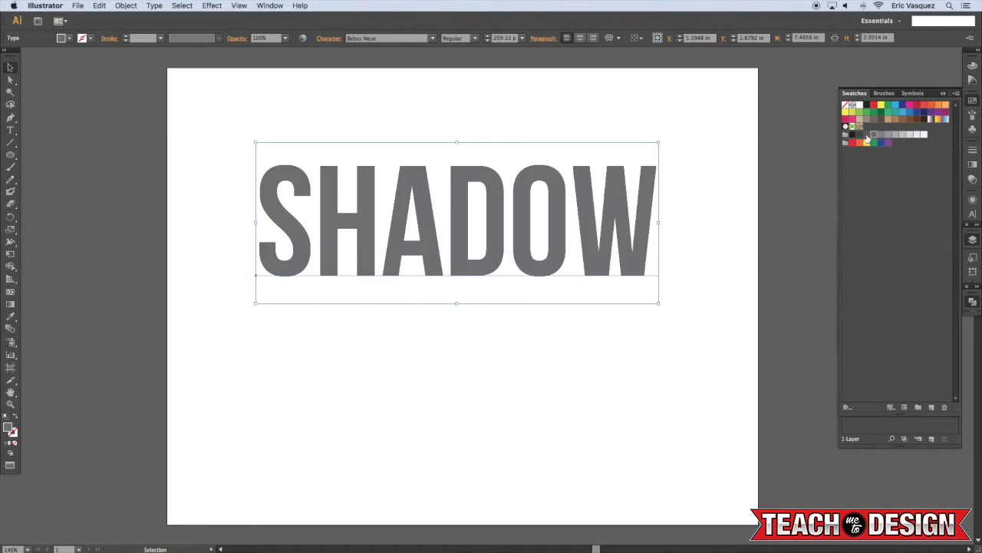
click(591, 119)
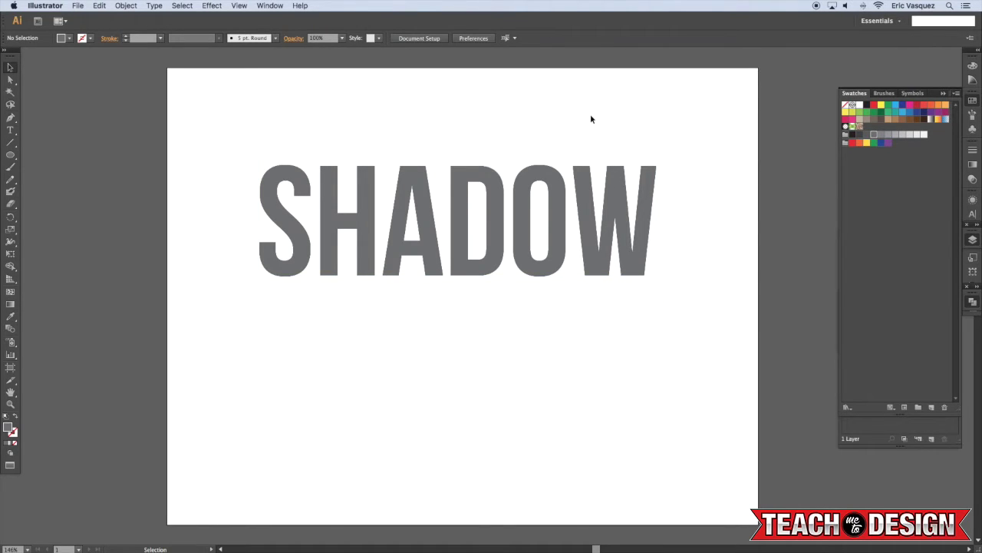
Place a black copy of the SHADOW text in the same position and send it behind the gray text
key(super+z)
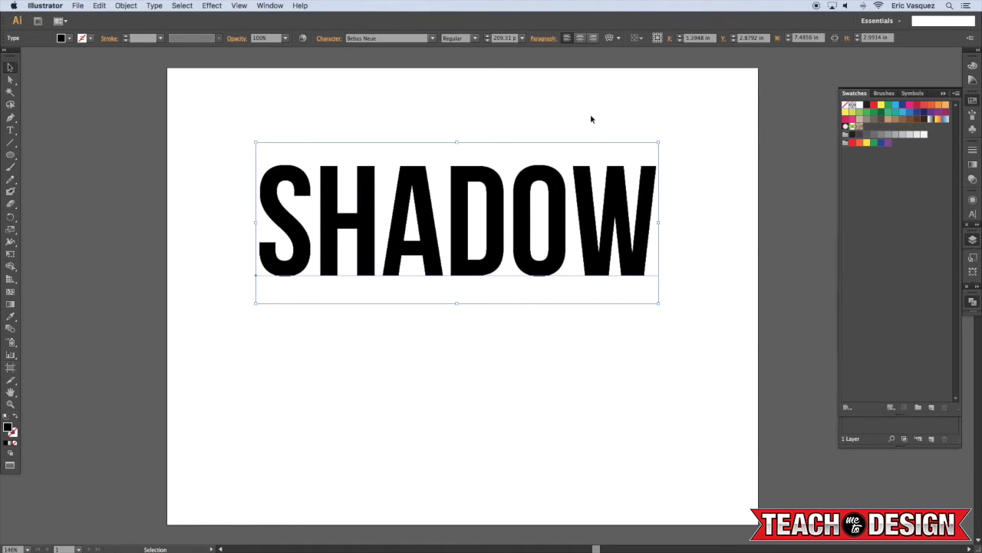
key(super+shift+z)
key(super+shift+z)
key(super+shift+z)
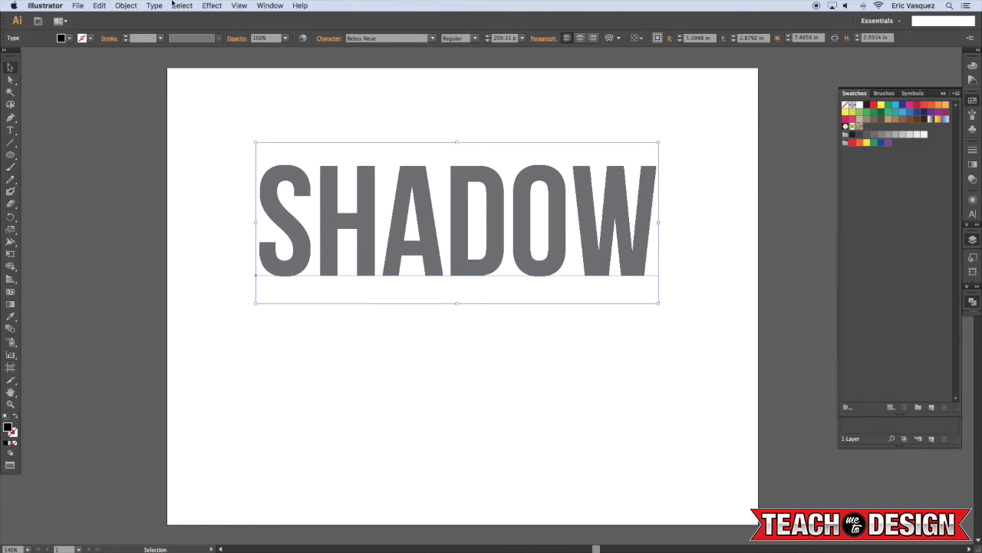
click(125, 6)
mouse_move(130, 29)
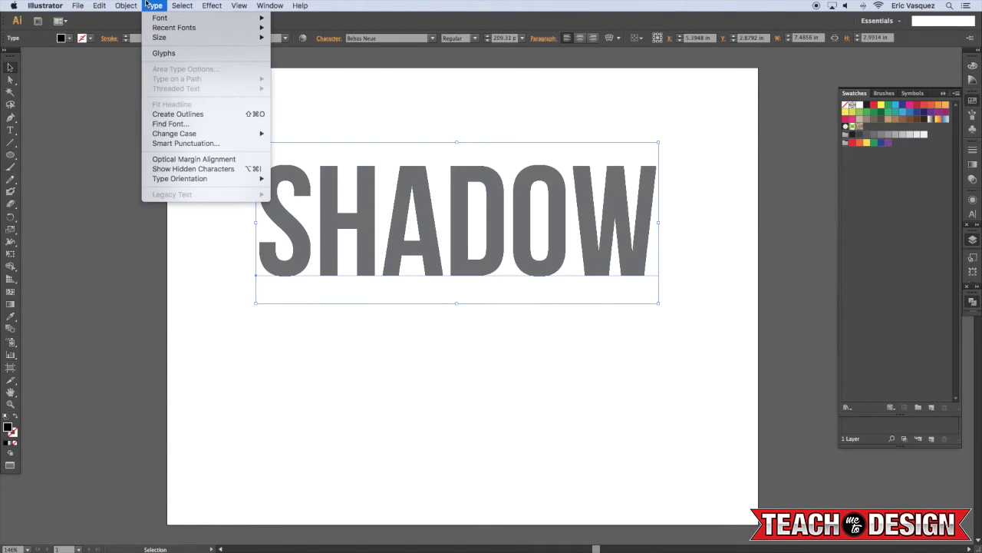
click(147, 4)
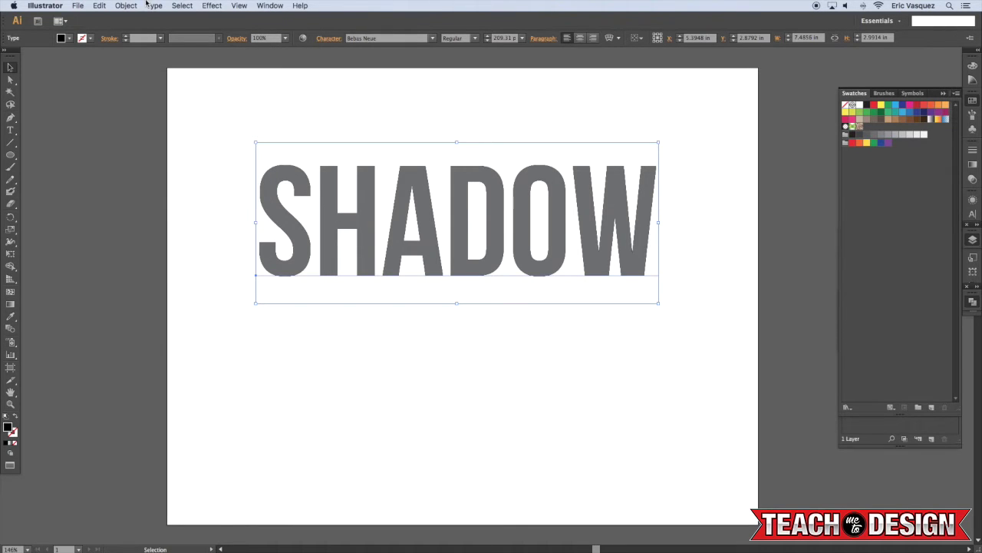
Move the black SHADOW copy diagonally away from the gray text, about 1.8 in to the right and 1.95 in down
key(shift+Down)
key(shift+Down)
key(shift+Down)
key(shift+Down)
key(shift+Down)
key(shift+Down)
key(shift+Down)
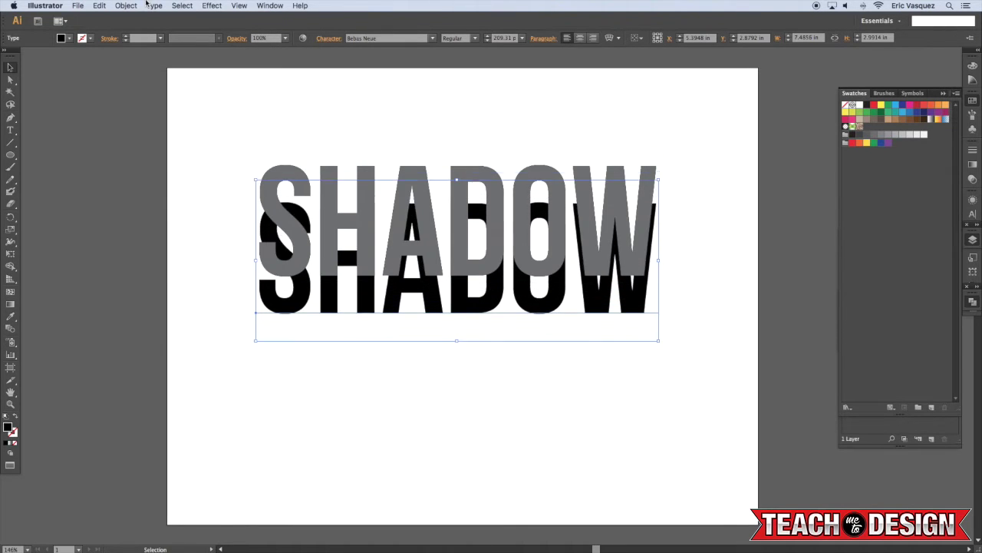
key(shift+Down)
key(shift+Down)
key(shift+Right)
key(shift+Right)
key(shift+Right)
key(shift+Right)
key(shift+Right)
key(shift+Right)
key(shift+Right)
key(shift+Right)
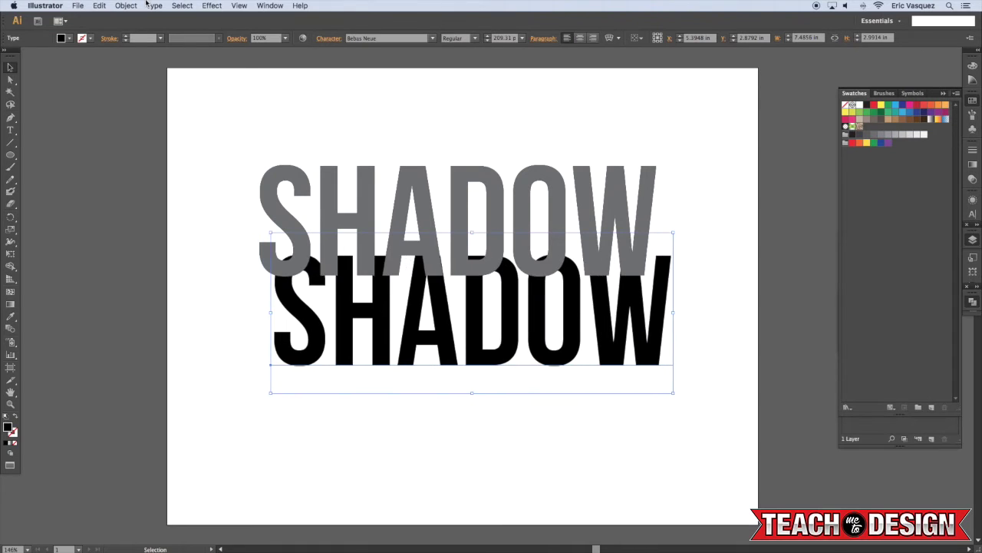
key(shift+Right)
key(shift+Right)
key(shift+Right)
key(shift+Right)
key(shift+Right)
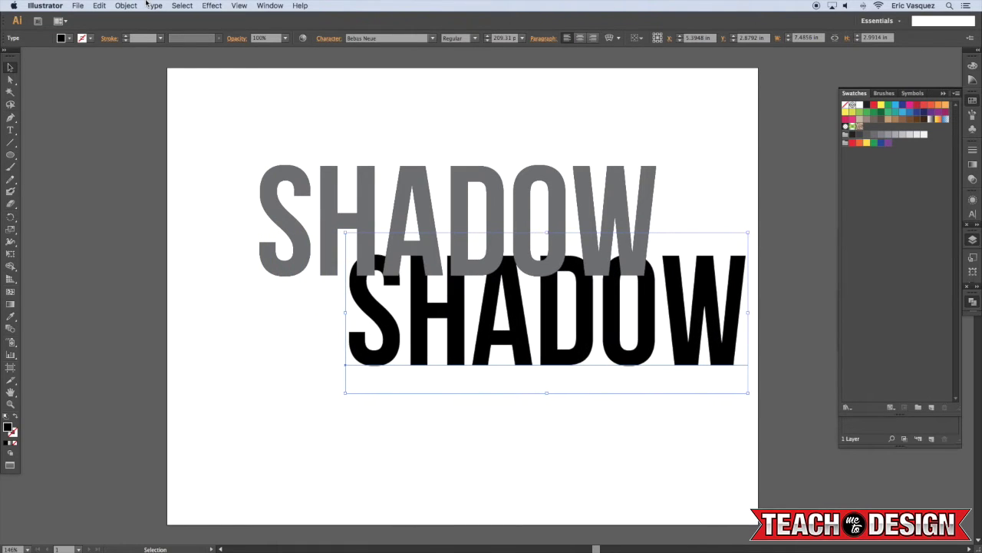
key(shift+Down)
key(shift+Down)
key(shift+Down)
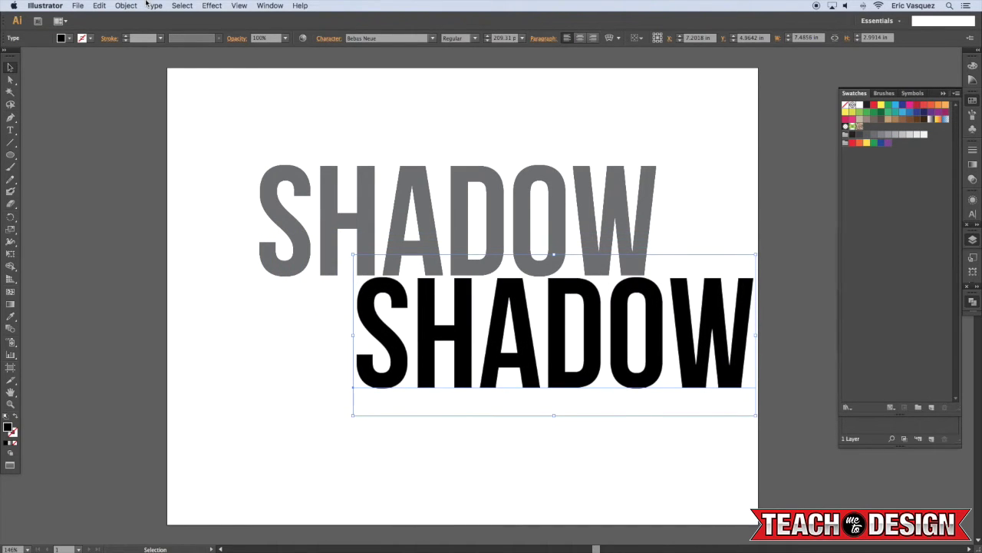
key(shift+Up)
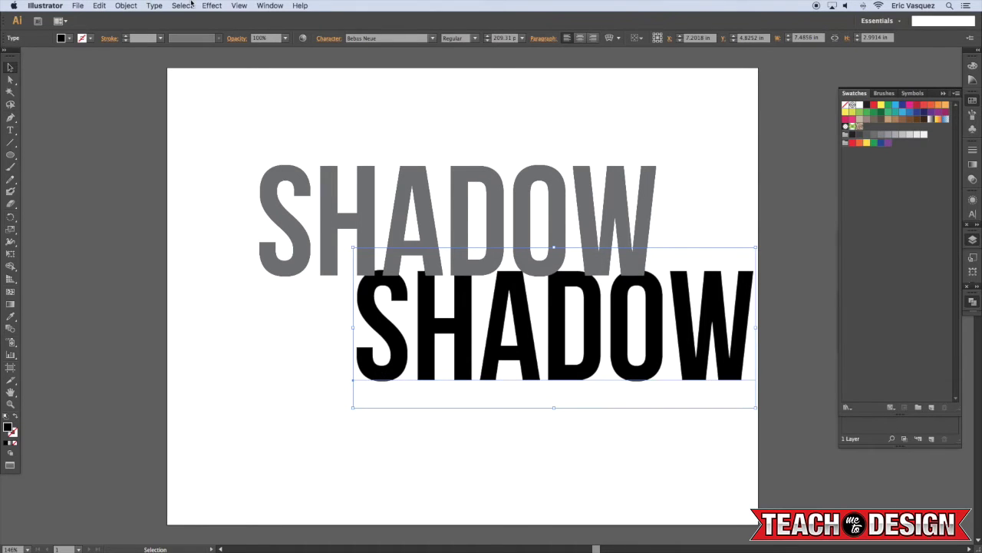
Use the Eyedropper to apply the upper text's gray fill to the offset SHADOW copy
key(i)
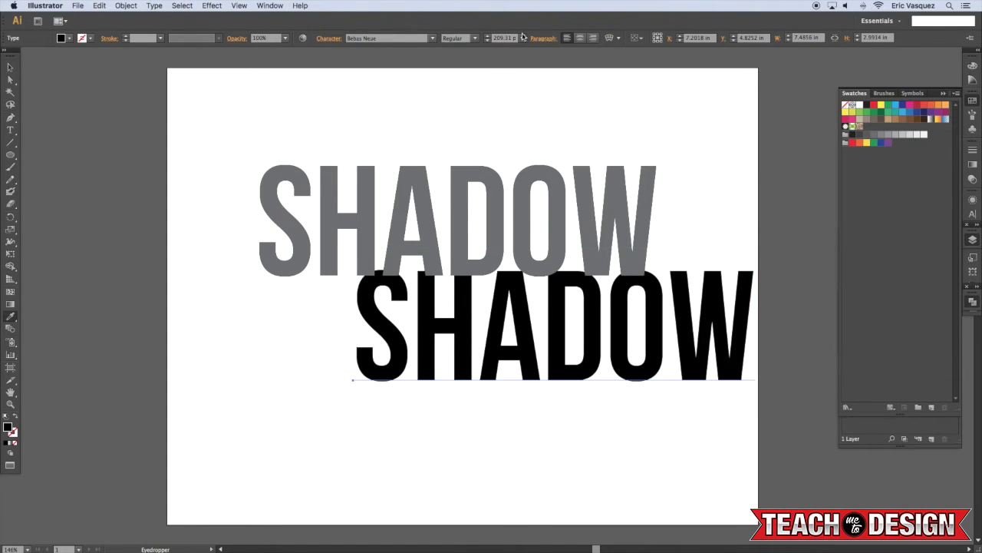
click(481, 167)
key(v)
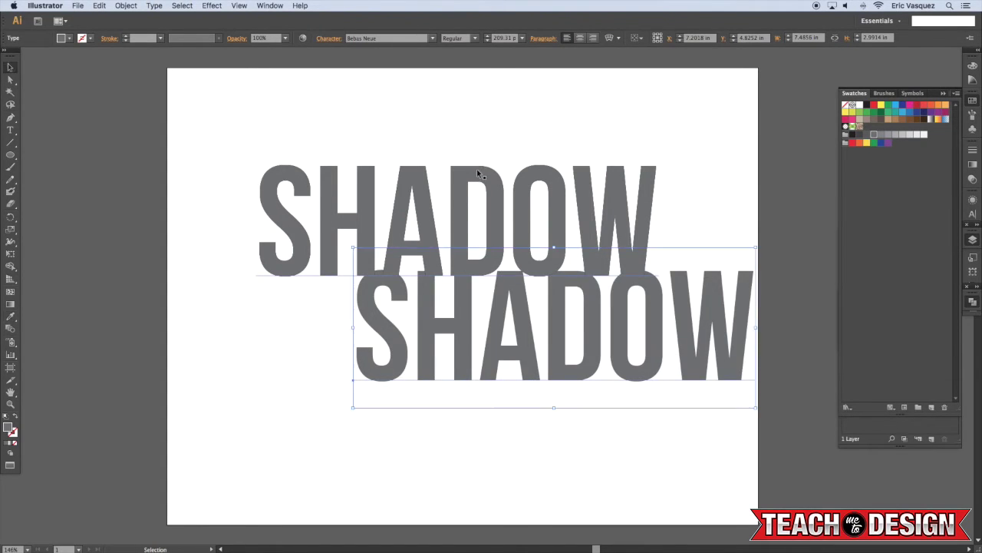
Select both gray SHADOW texts and set the blend options to Specified Steps with 150 steps
shift+click(477, 173)
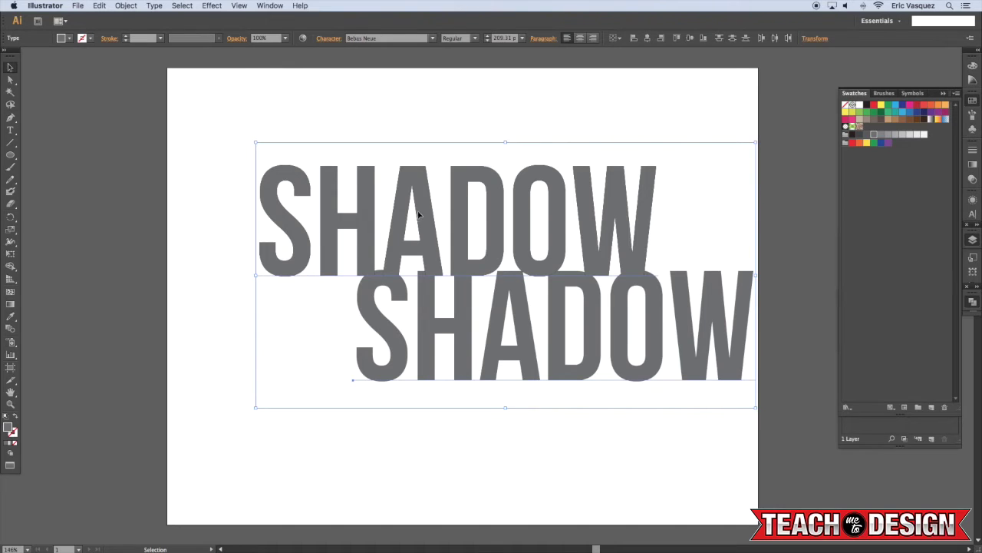
scroll(414, 200, left, 2)
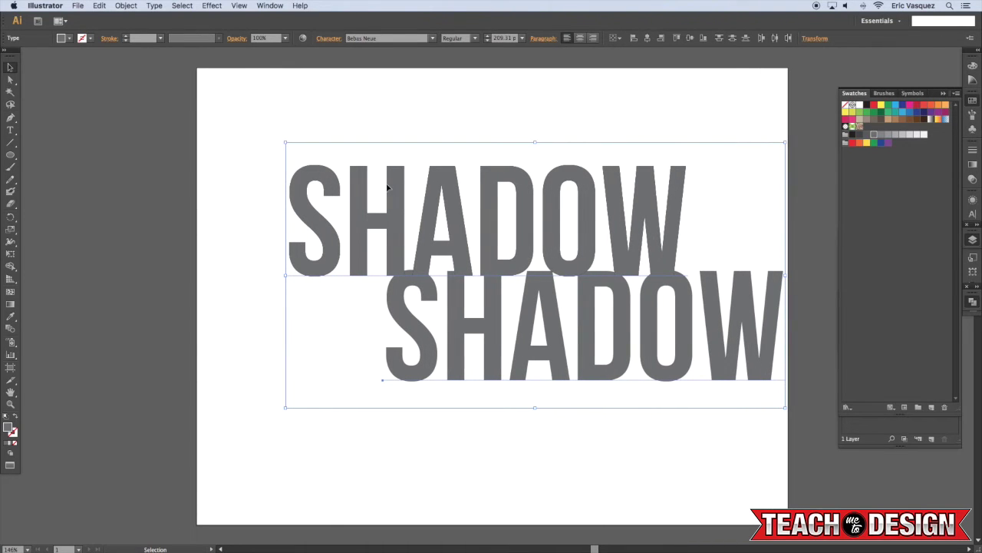
scroll(415, 188, right, 2)
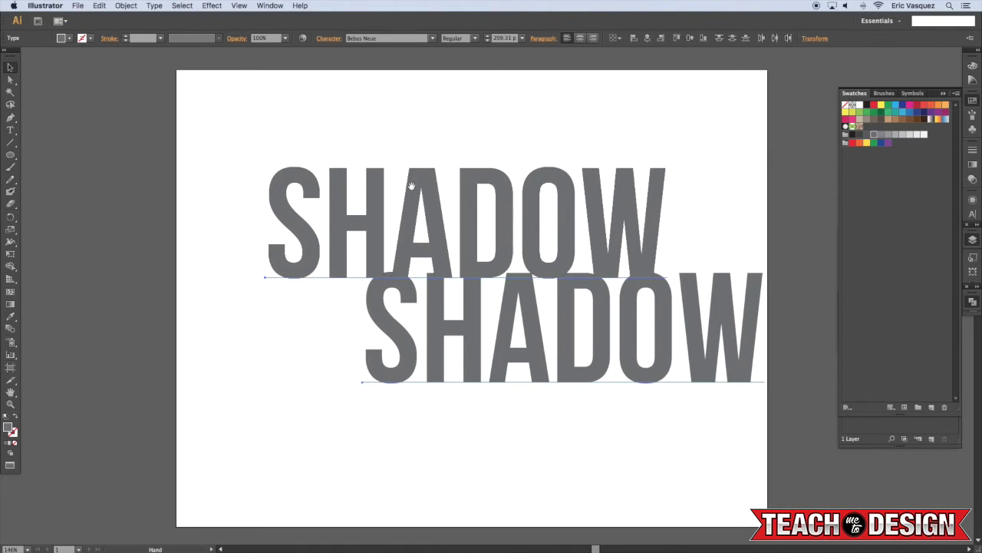
click(126, 5)
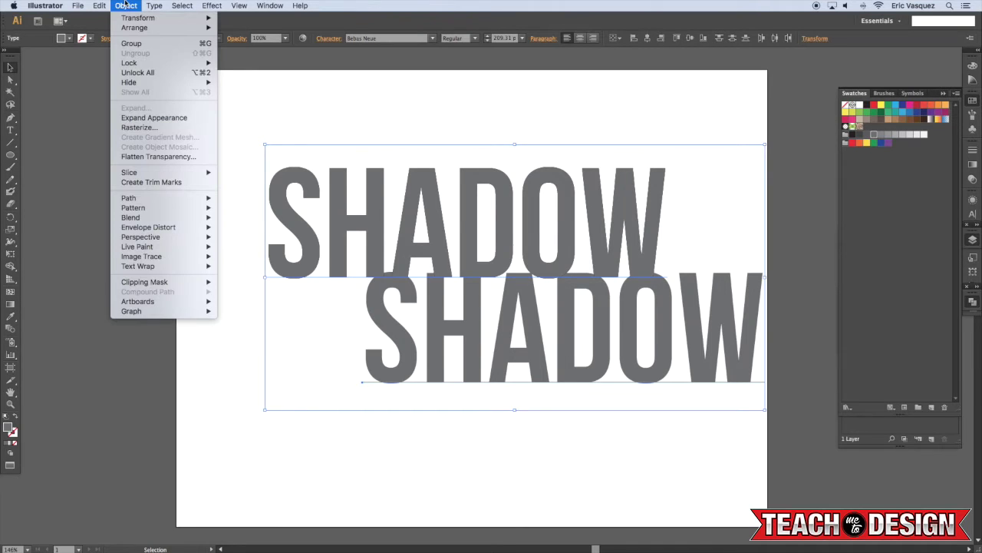
mouse_move(178, 218)
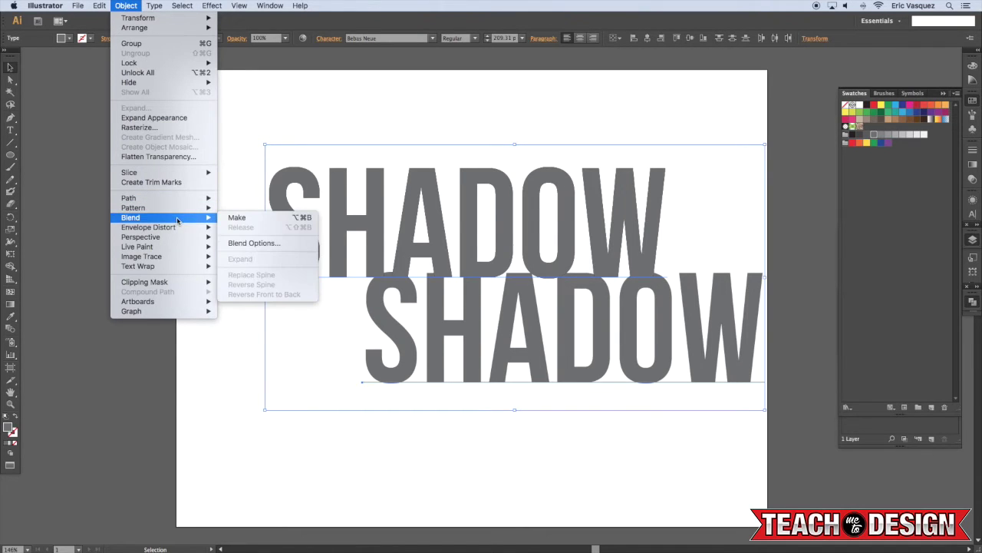
click(260, 244)
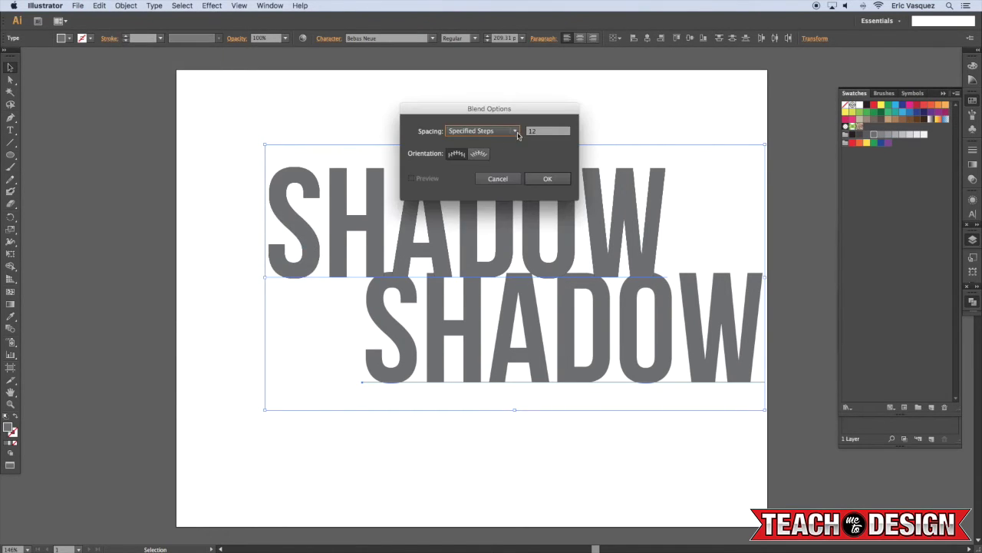
click(487, 130)
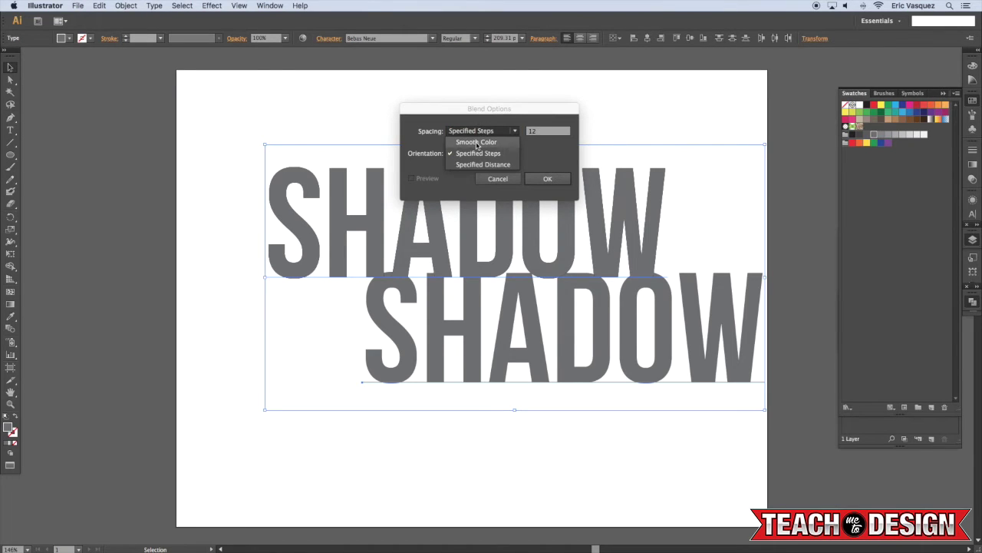
click(475, 142)
click(502, 132)
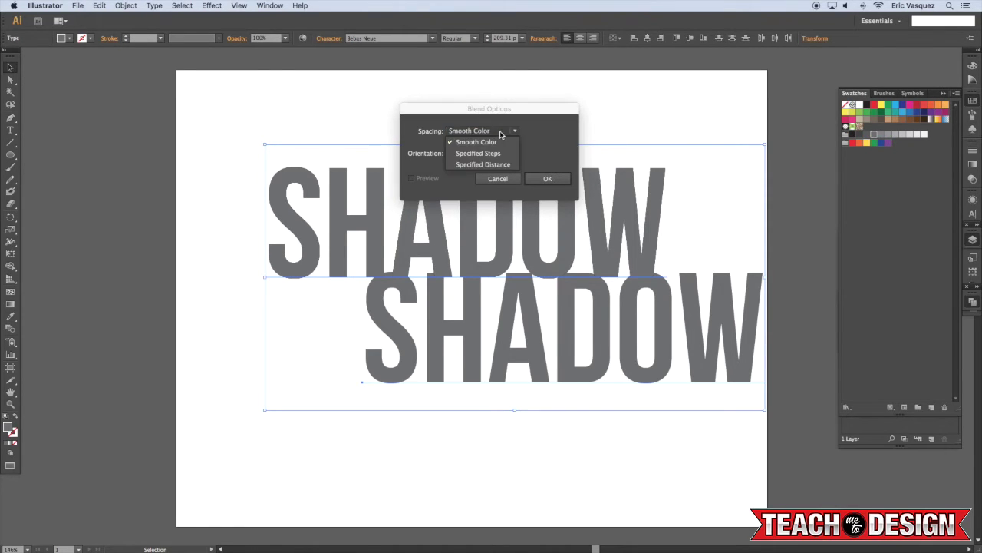
click(493, 154)
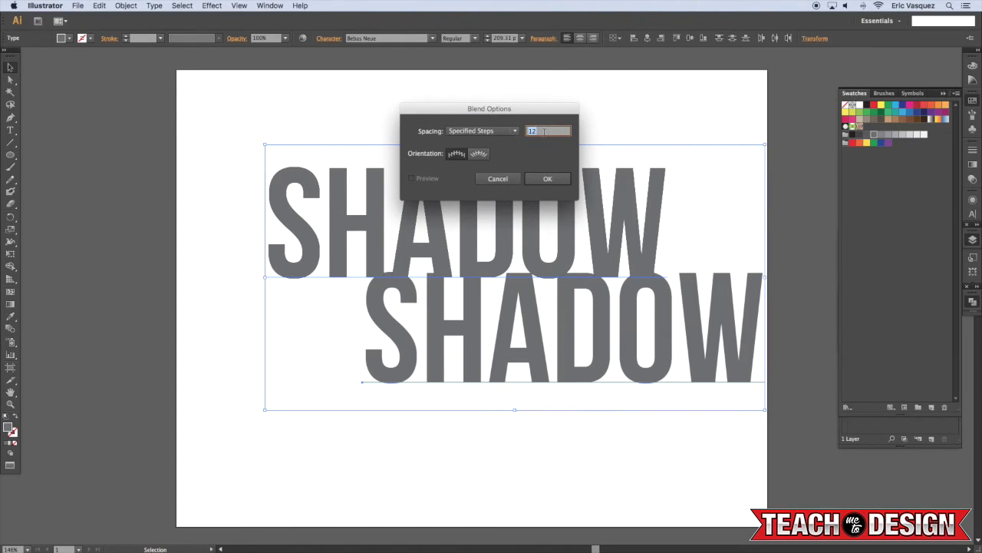
text(150)
key(Return)
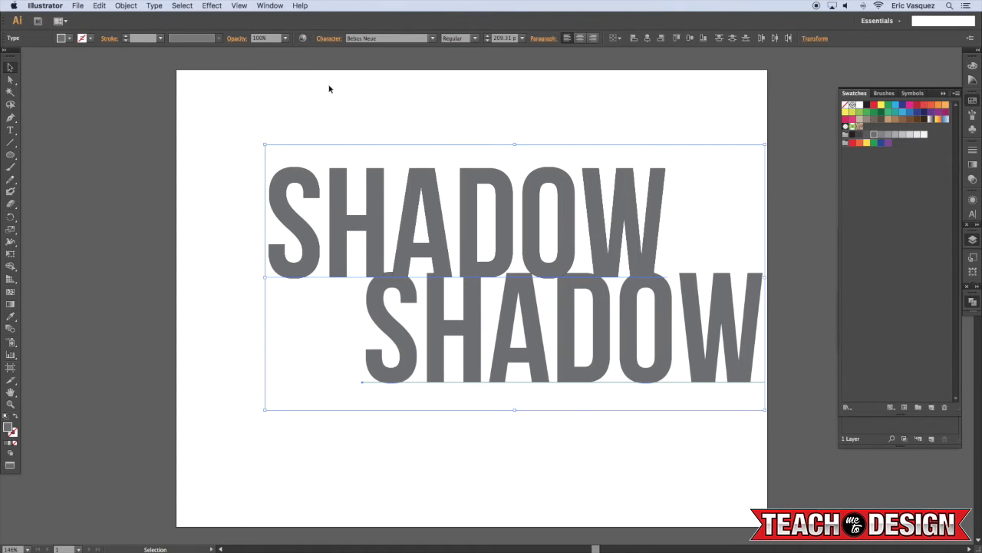
Make a blend between the two gray SHADOW texts to form a solid diagonal shadow, and deselect it
click(125, 5)
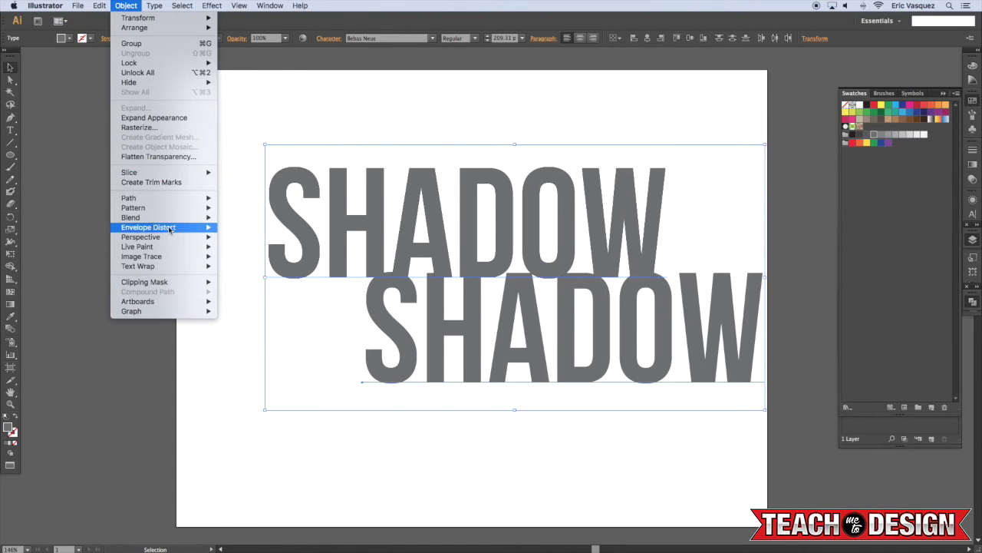
mouse_move(171, 218)
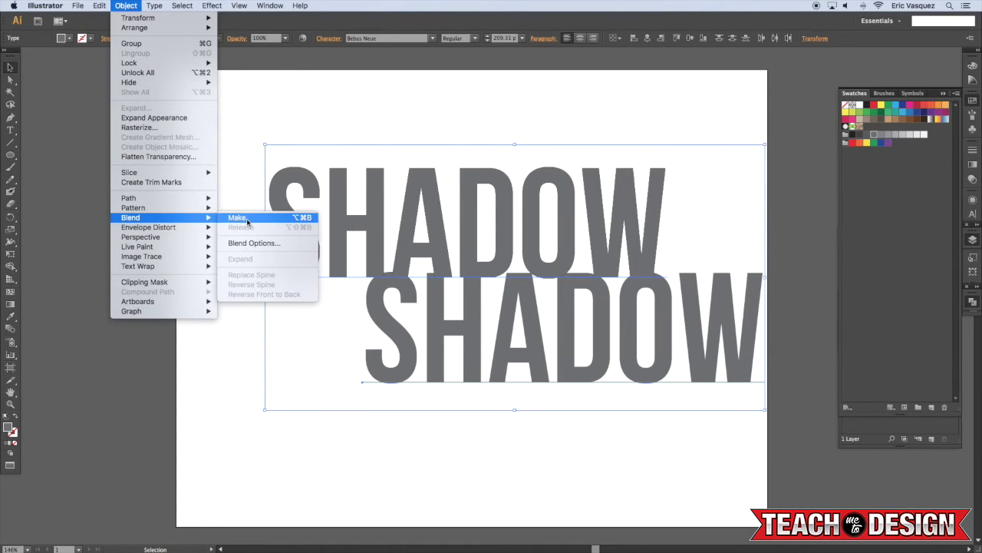
click(375, 114)
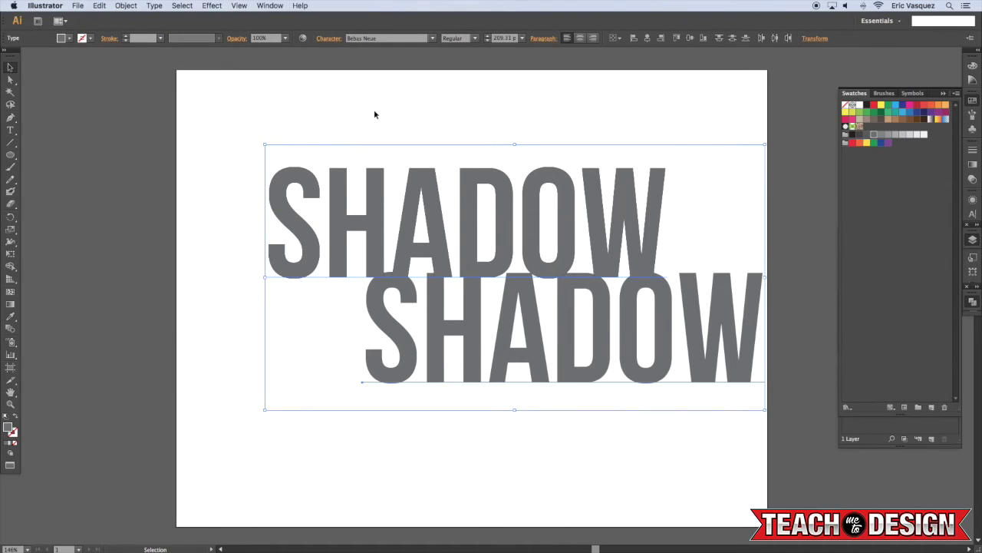
key(super+alt+b)
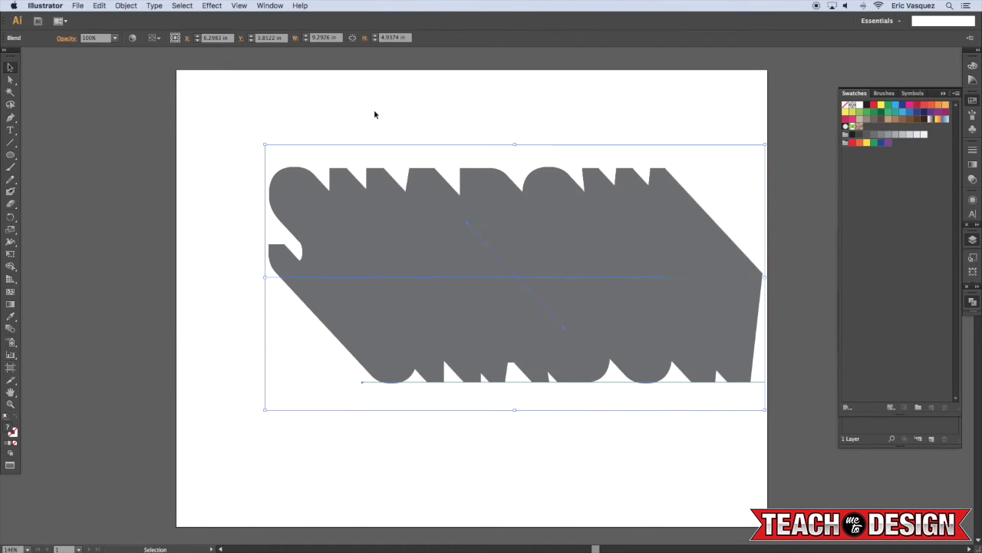
click(407, 127)
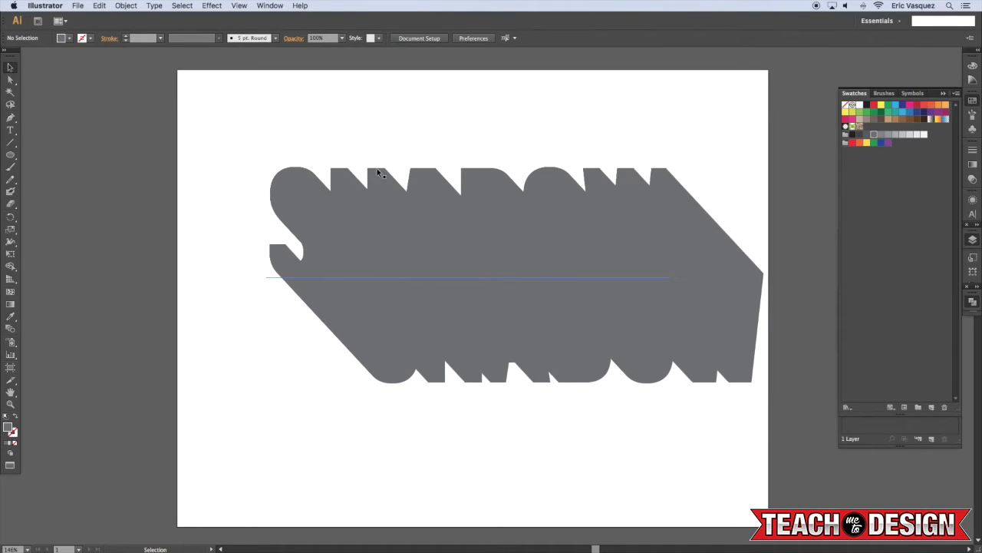
Unlock the original black SHADOW text, bring it to the front of the gray blend and deselect it
scroll(373, 186, right, 3)
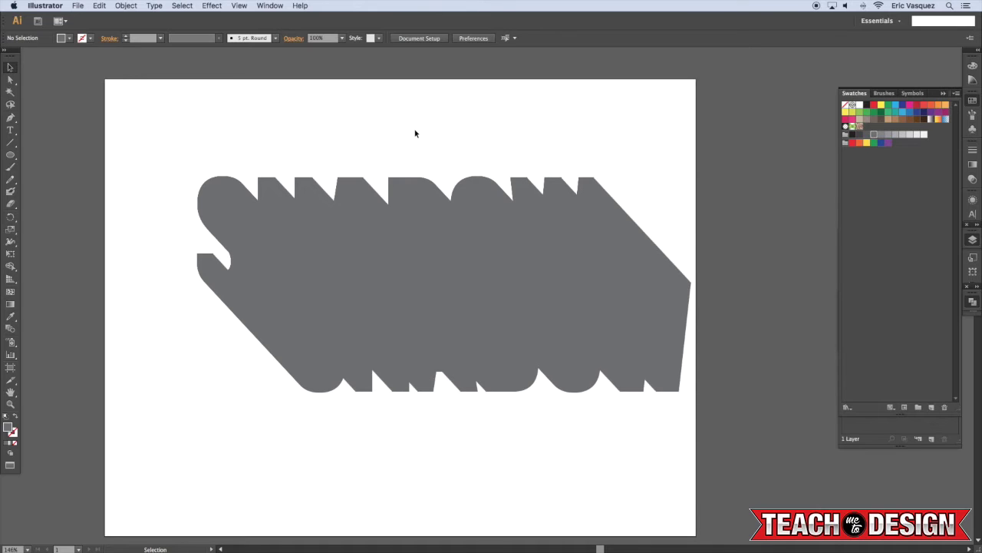
key(alt+super+3)
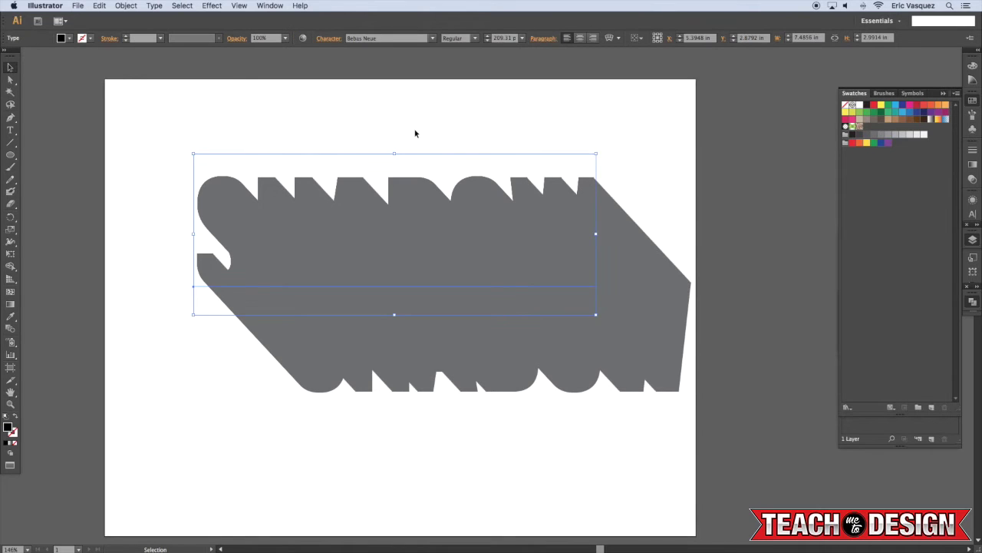
click(127, 6)
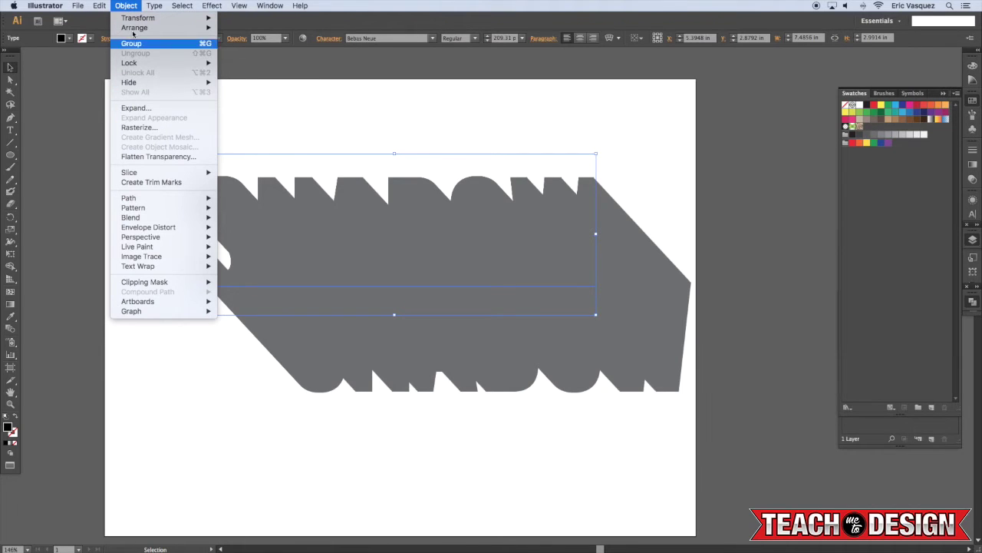
click(127, 6)
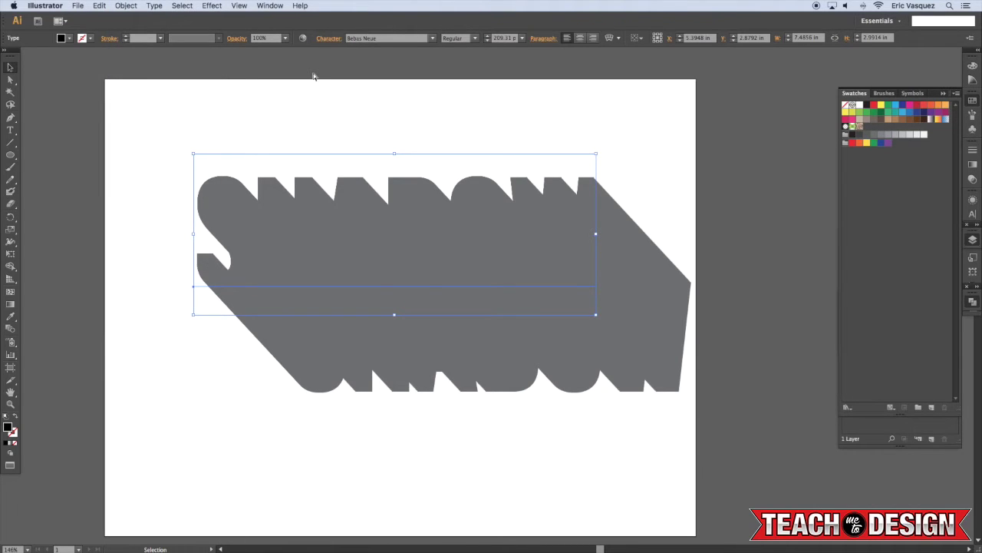
key(shift+super+bracketright)
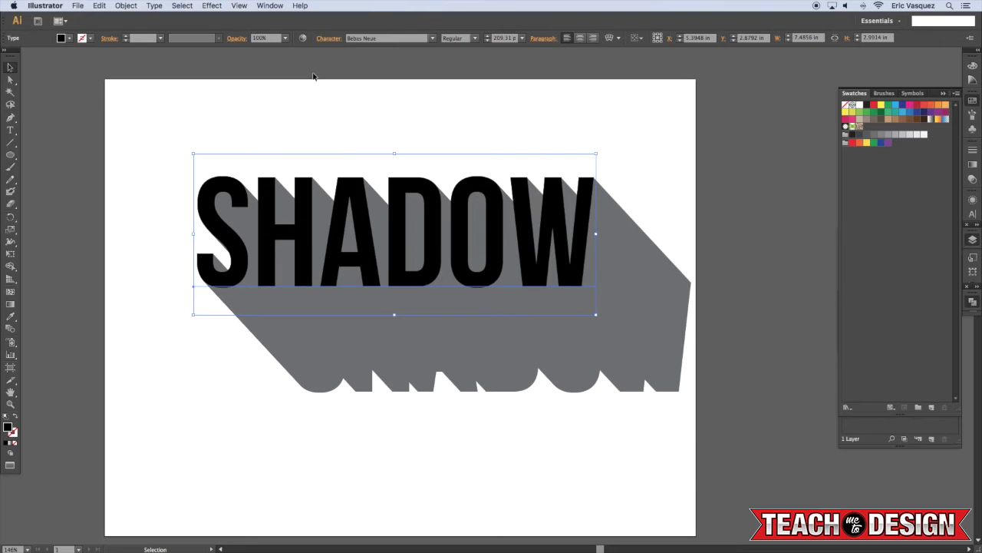
click(313, 76)
scroll(483, 119, left, 3)
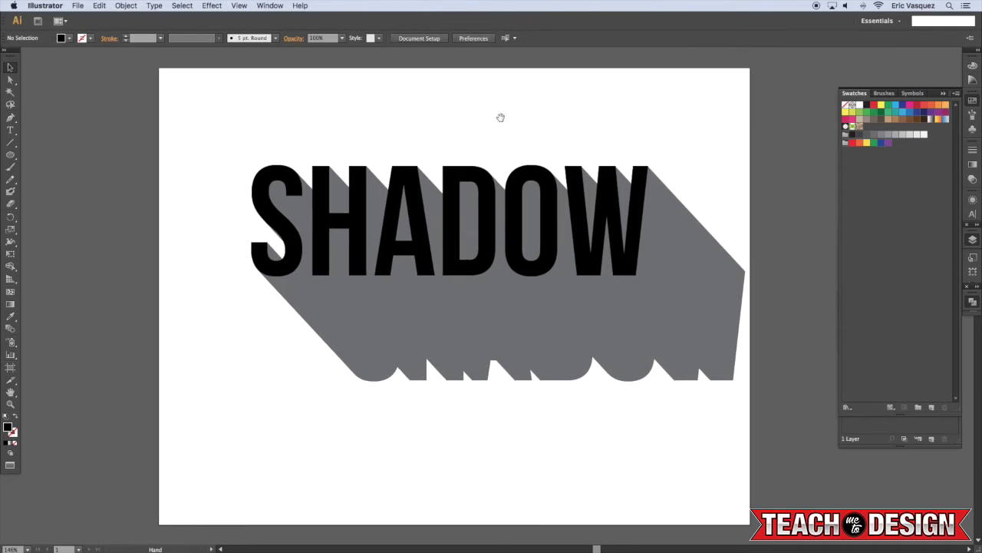
Select the gray shadow blend behind the SHADOW text and set its opacity to 50%
drag(653, 107, 495, 211)
click(665, 486)
click(519, 259)
click(613, 419)
click(613, 329)
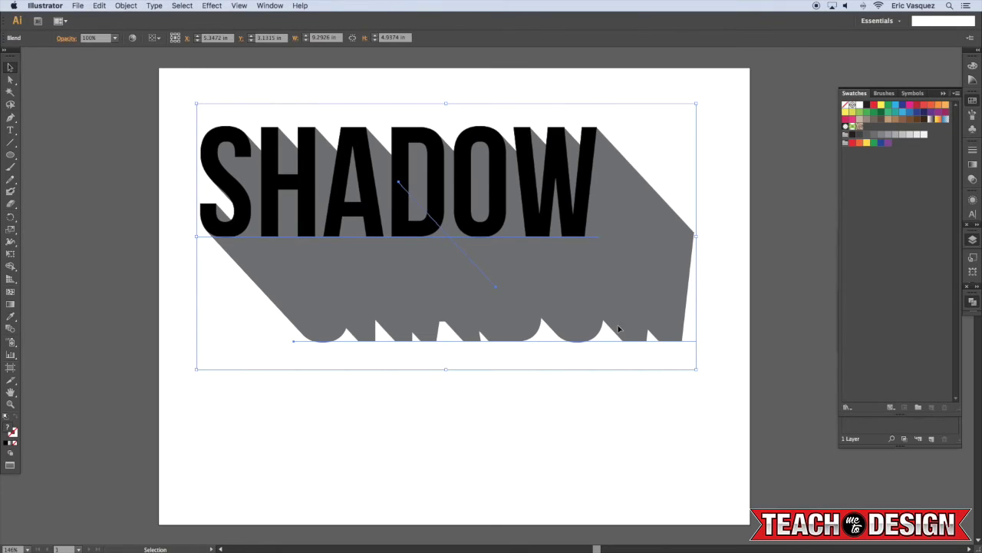
click(972, 179)
click(954, 156)
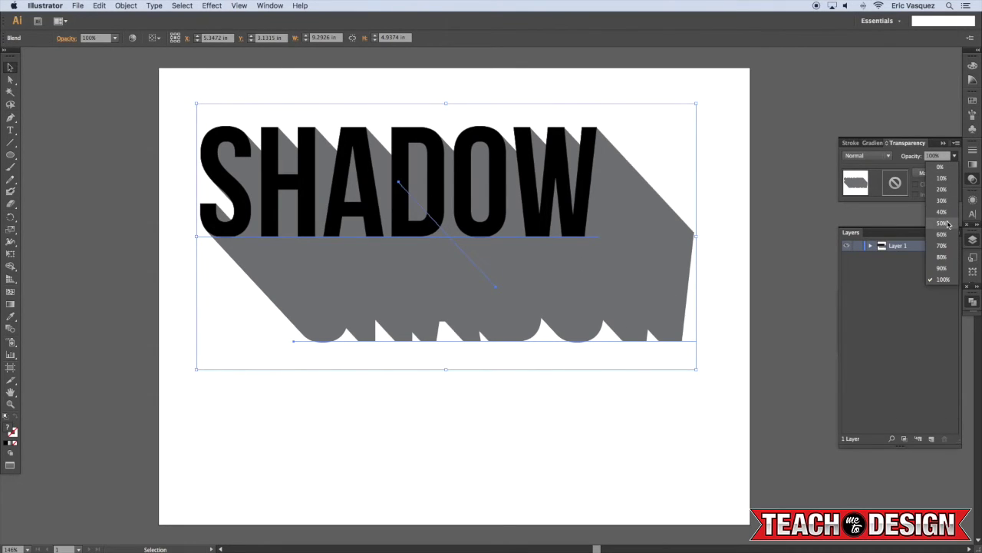
click(949, 224)
click(771, 162)
click(668, 246)
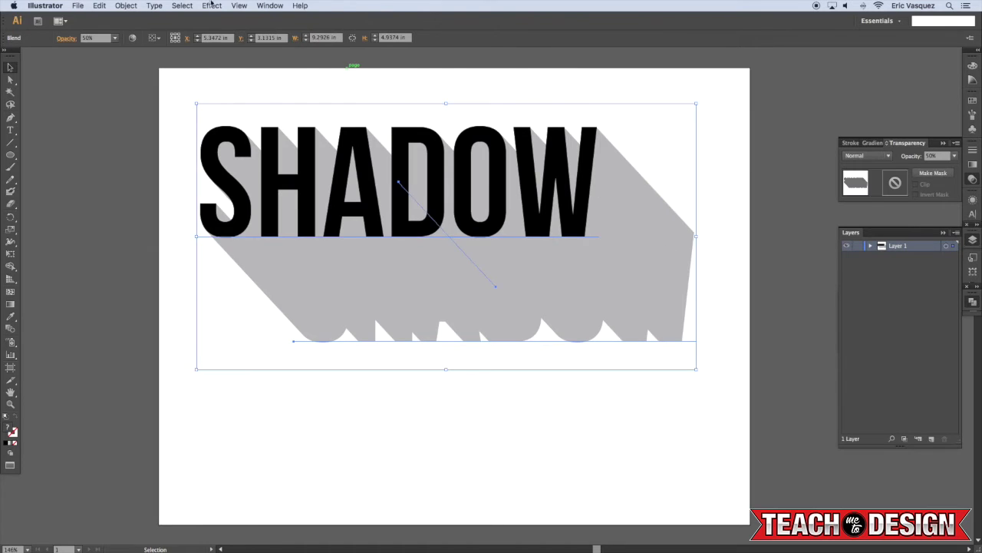
Try a Gaussian Blur with a 3.8-pixel radius on the shadow blend using the live preview
click(212, 5)
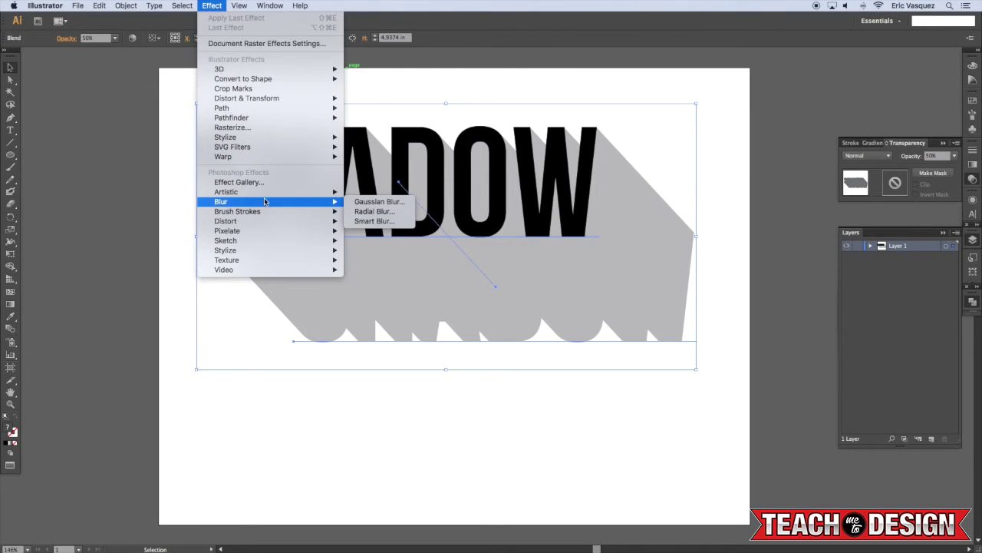
click(383, 200)
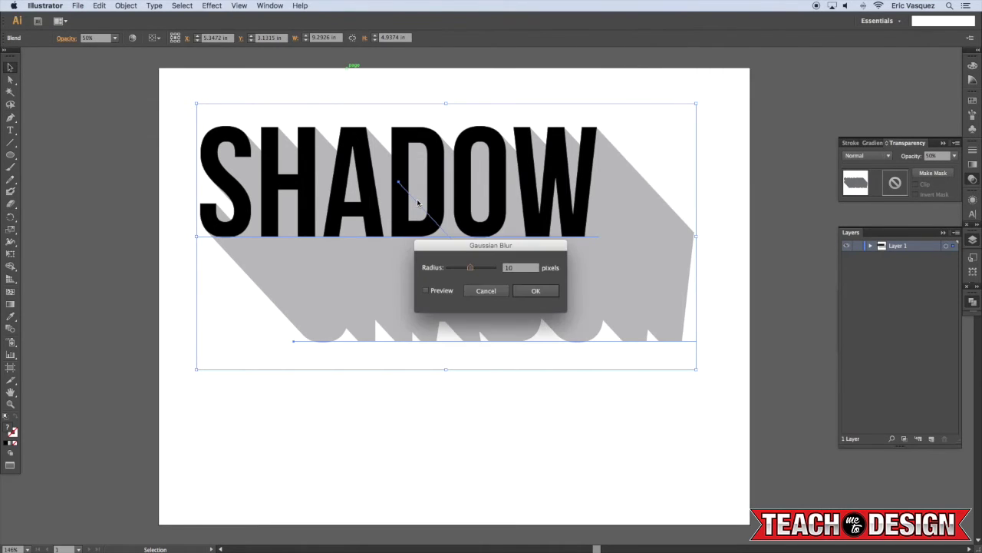
drag(453, 247, 699, 254)
key(space)
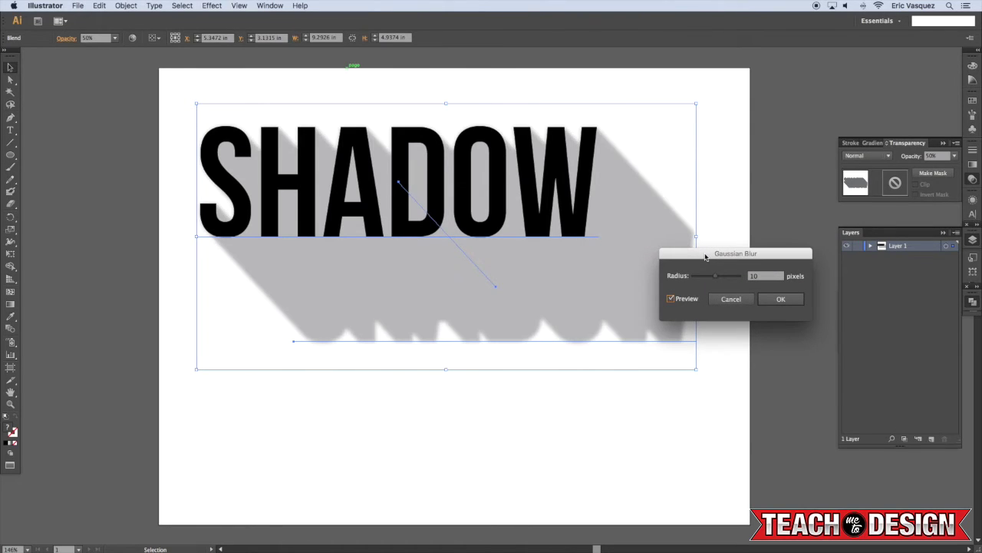
drag(716, 276, 702, 278)
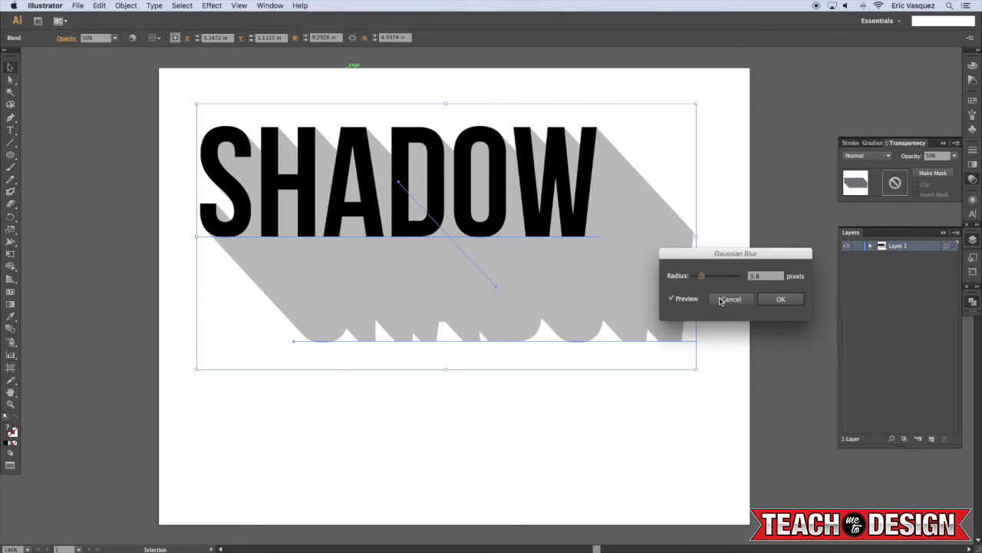
click(726, 299)
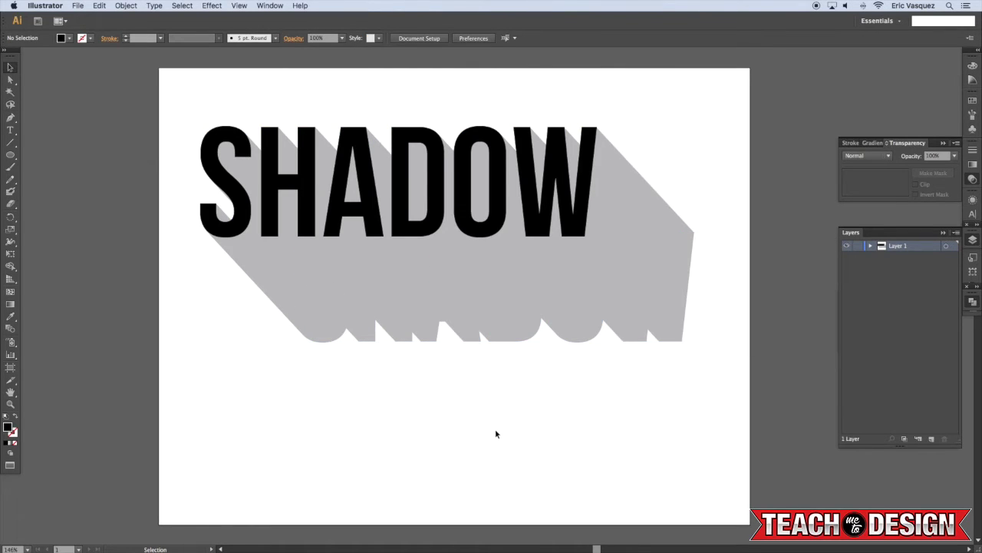
Try to apply a gradient fill directly to the unexpanded shadow blend
click(457, 296)
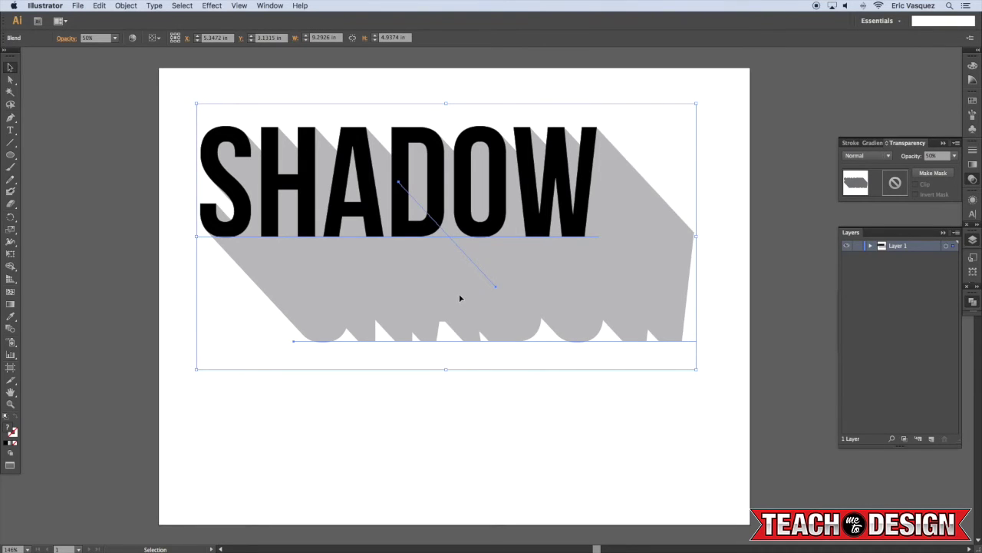
key(super+shift+a)
click(460, 296)
scroll(234, 420, up, 3)
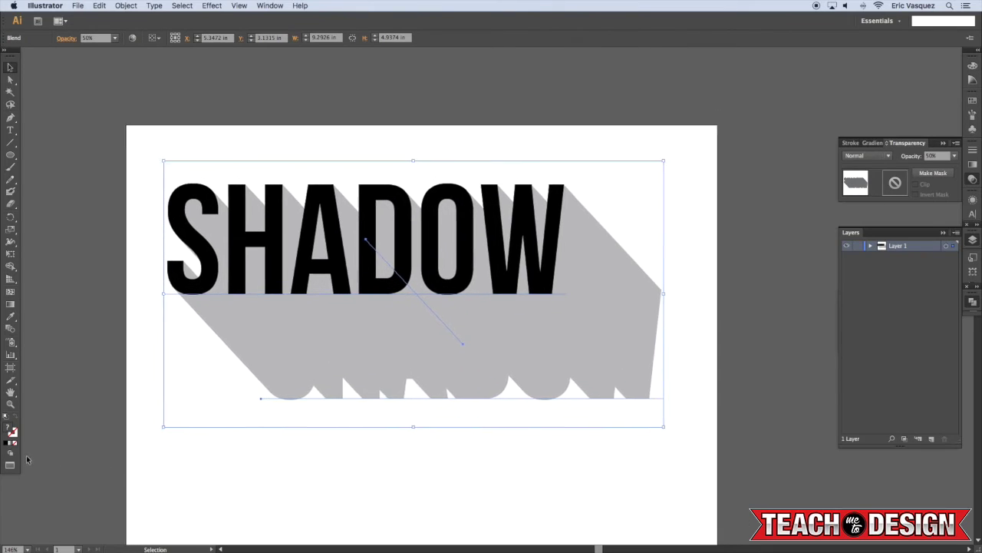
click(10, 444)
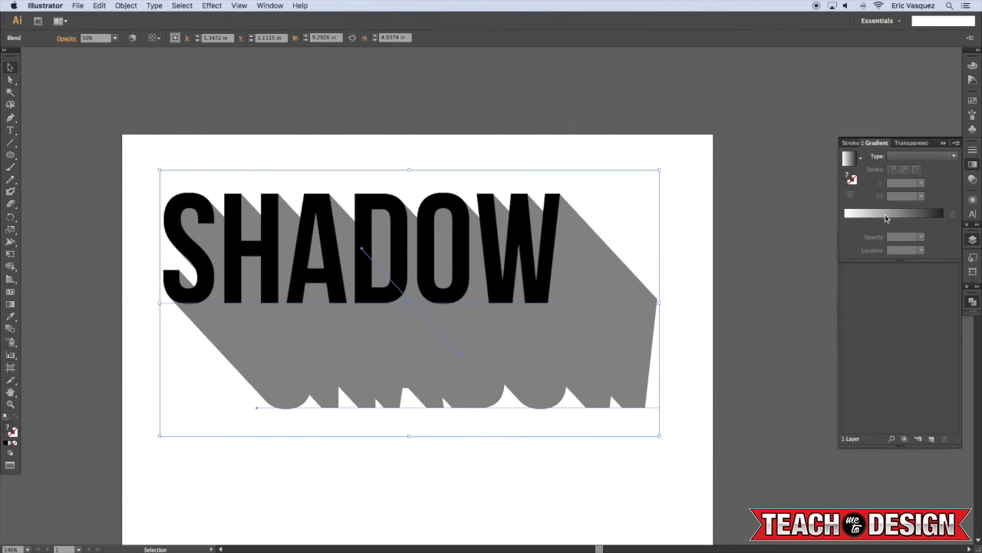
scroll(687, 322, down, 3)
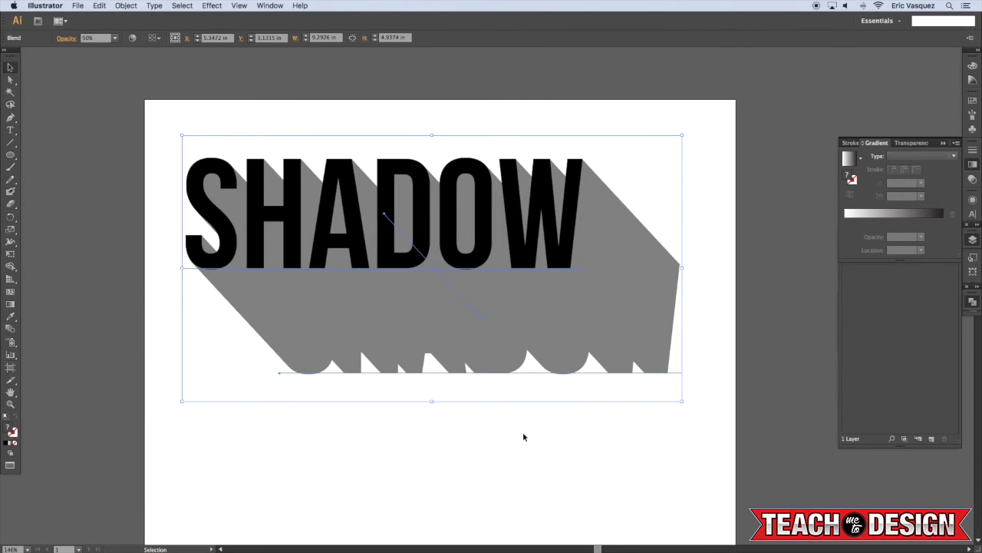
Move the shadow blend below the black SHADOW text and undo the move
drag(303, 345, 342, 482)
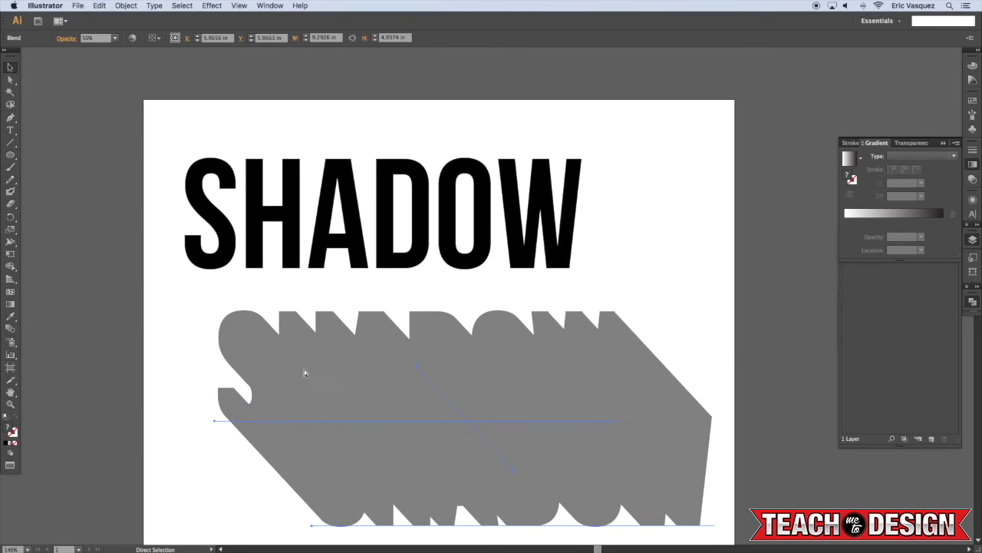
key(super+z)
scroll(310, 348, right, 2)
scroll(312, 312, left, 2)
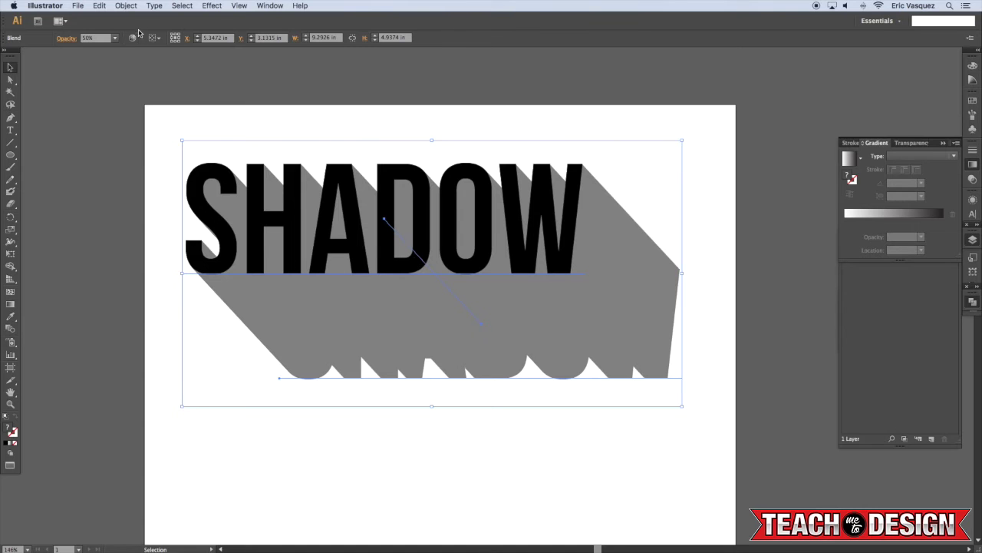
Expand the shadow blend with Object and Fill enabled, and deselect the artwork
click(132, 6)
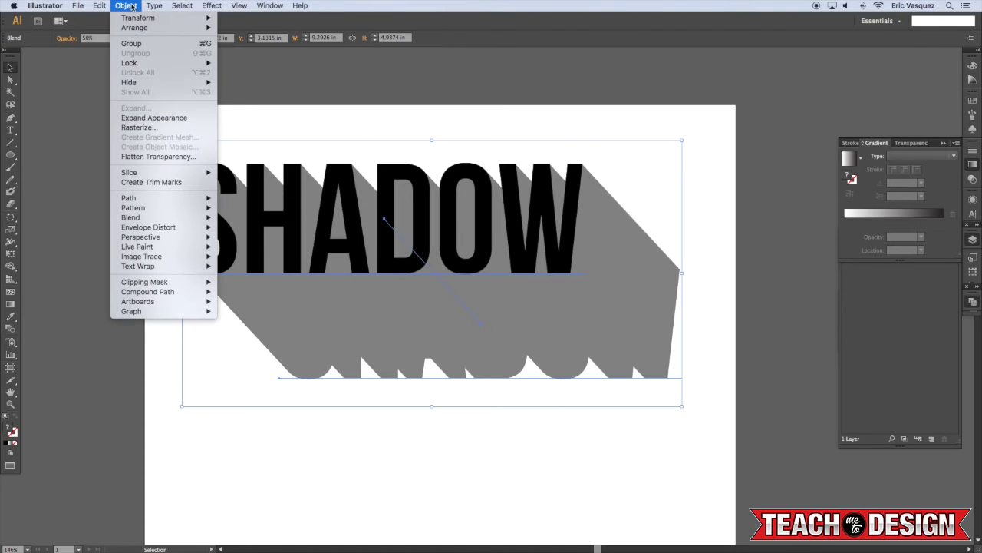
click(181, 118)
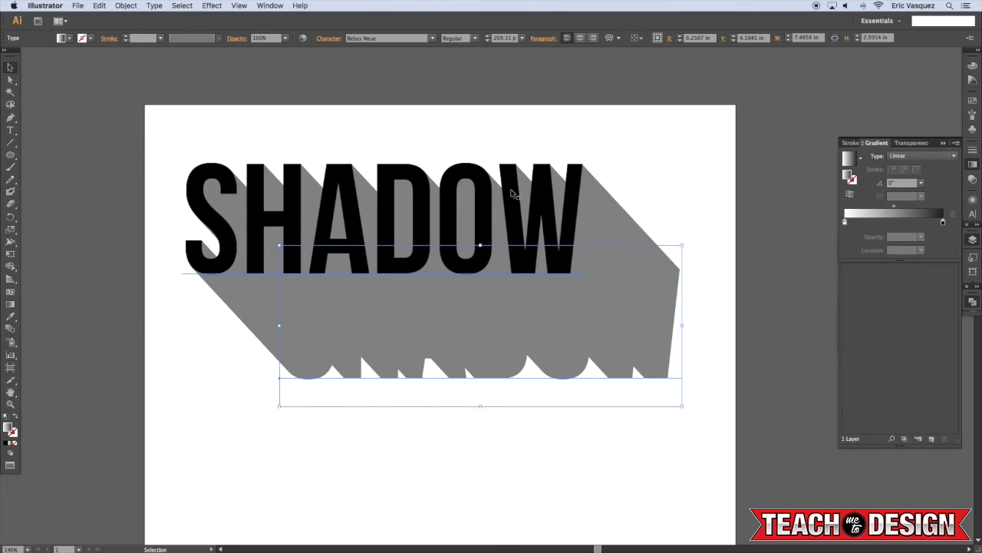
click(658, 221)
click(622, 232)
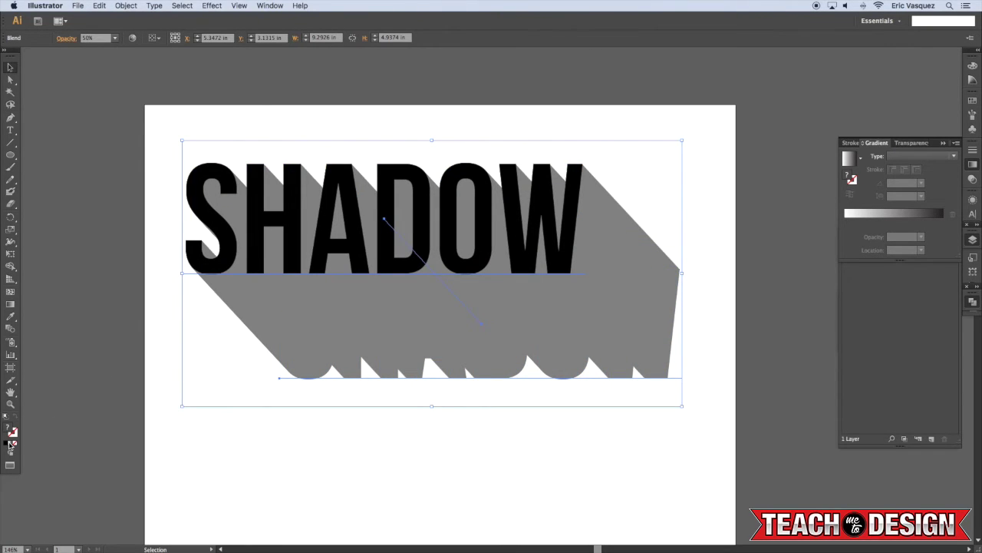
click(126, 5)
click(148, 108)
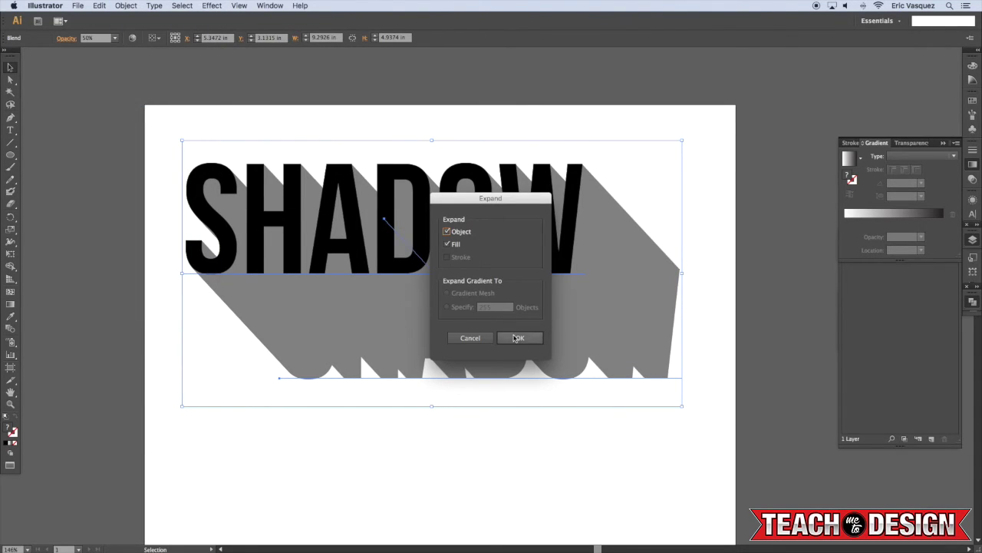
click(519, 337)
click(769, 323)
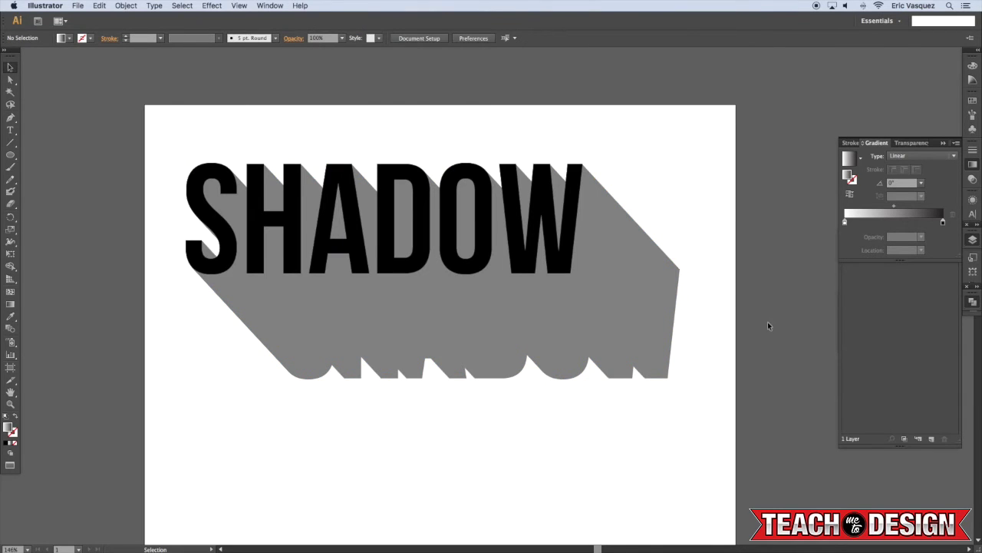
Fill the expanded shadow group with a white-to-black linear gradient and deselect it
click(627, 341)
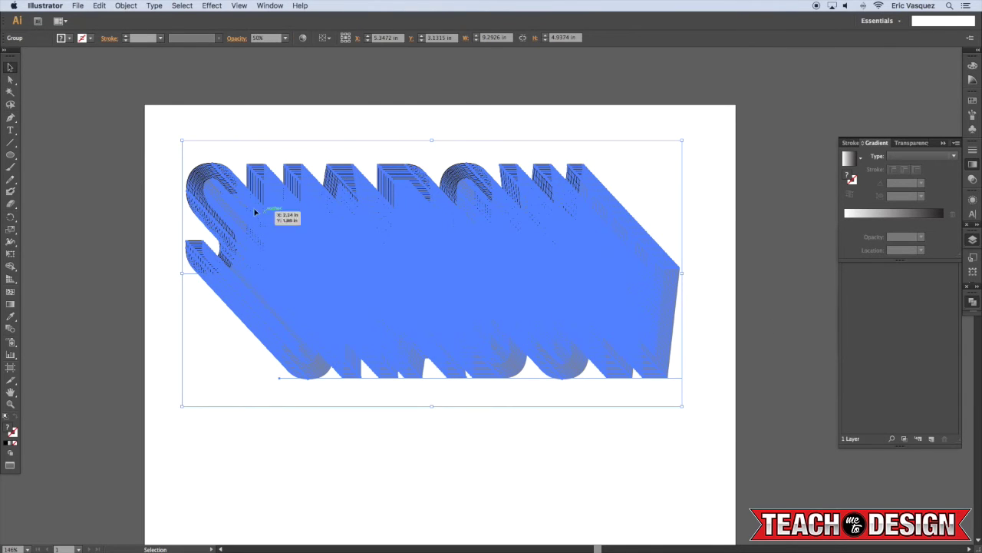
click(11, 443)
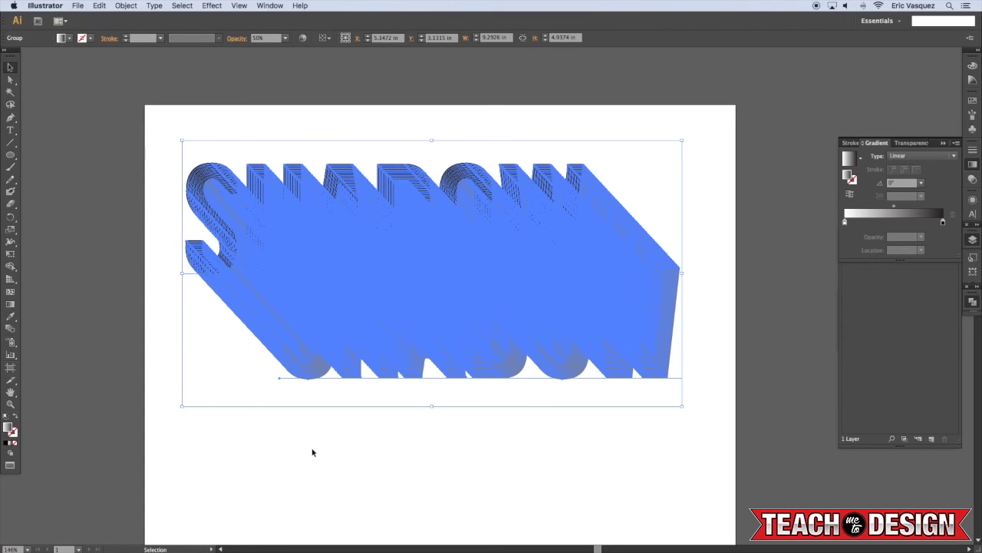
click(314, 448)
scroll(377, 437, left, 2)
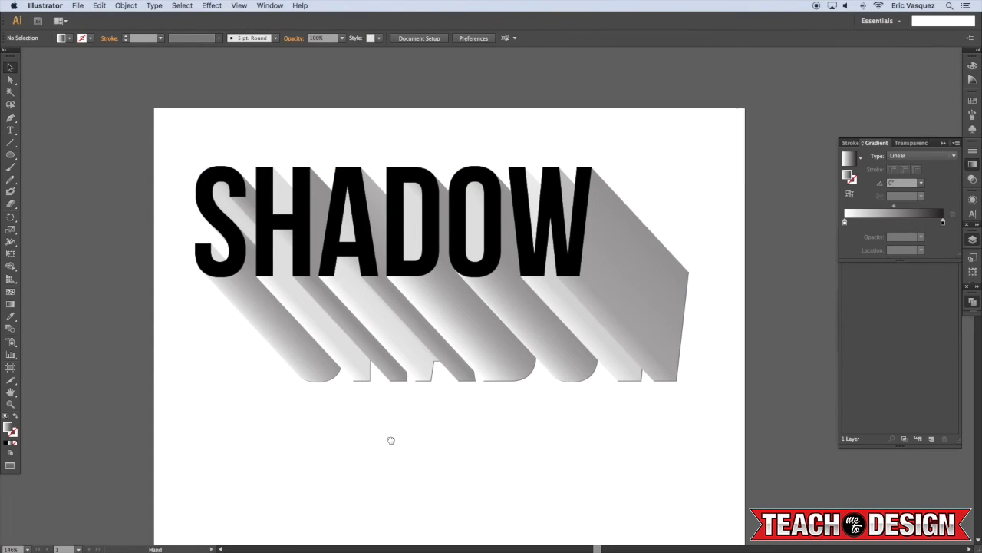
Set the shadow group's gradient angle to 90° and deselect it
click(462, 345)
click(898, 184)
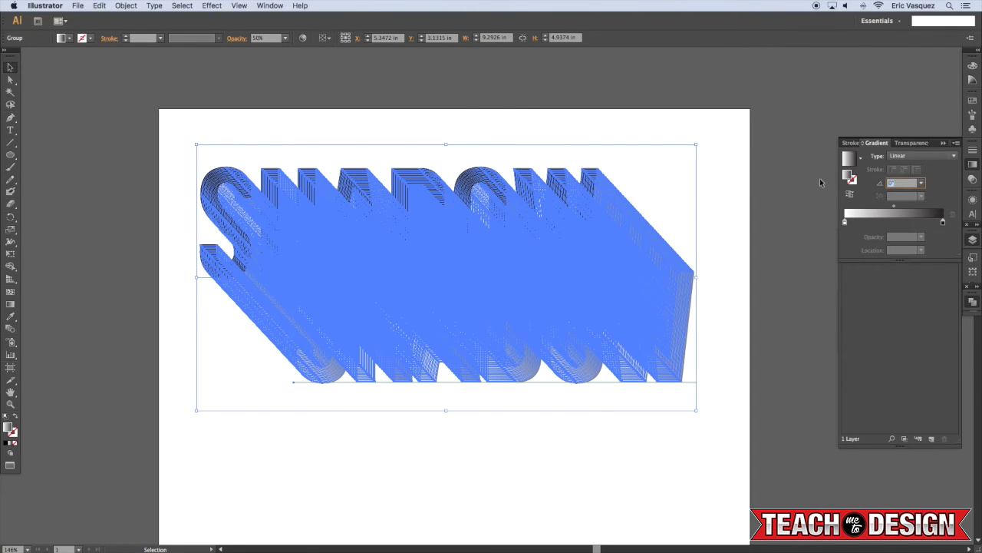
text(90)
key(Return)
click(750, 446)
drag(751, 417, 754, 414)
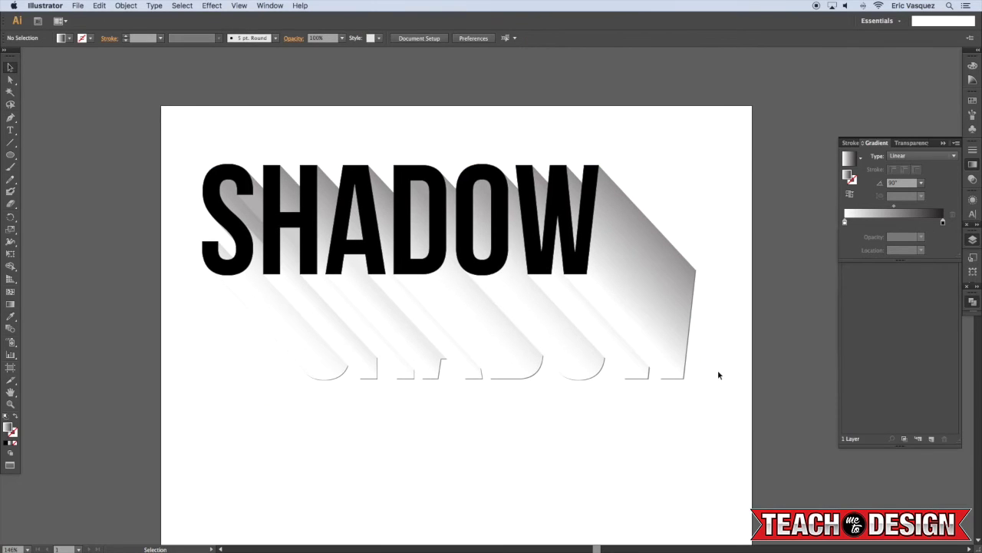
Set the white gradient stop's opacity to 0% and shift the gradient midpoint to a location of 14.63%
click(646, 321)
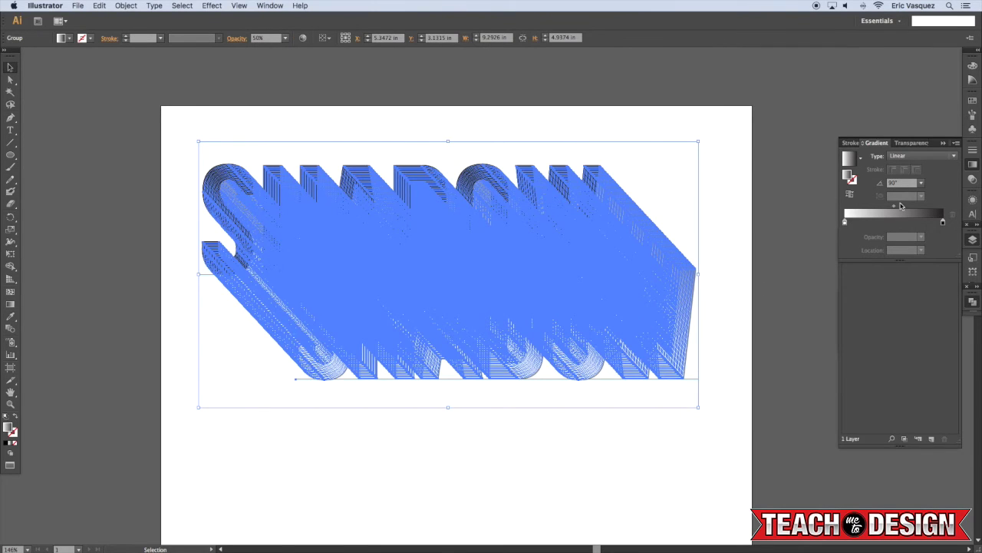
drag(895, 206, 862, 208)
click(846, 223)
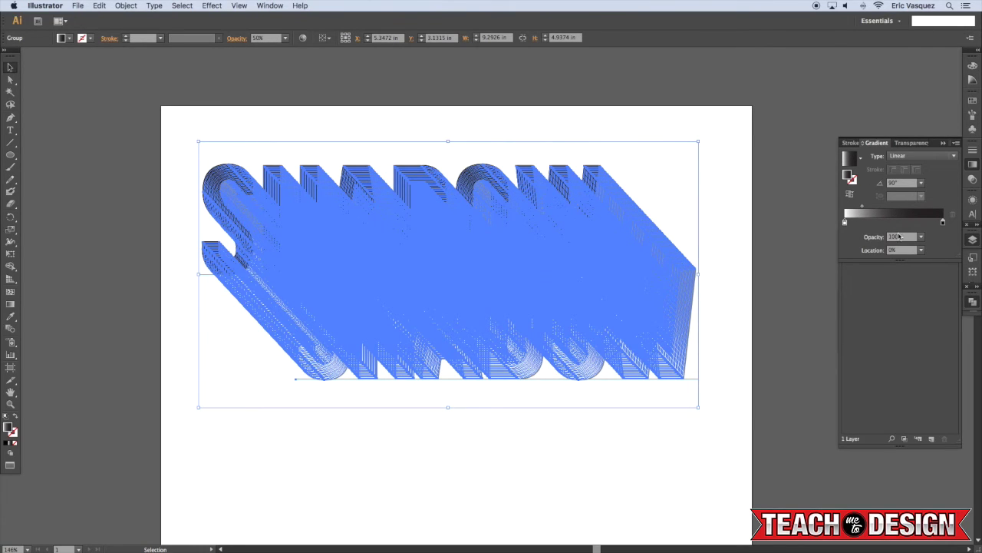
click(922, 239)
click(931, 251)
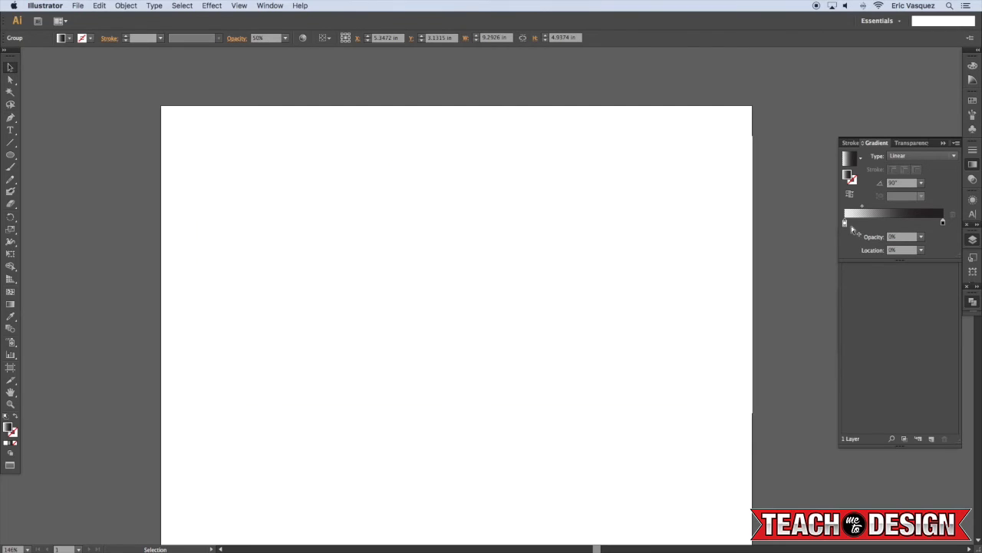
drag(862, 207, 859, 207)
click(769, 219)
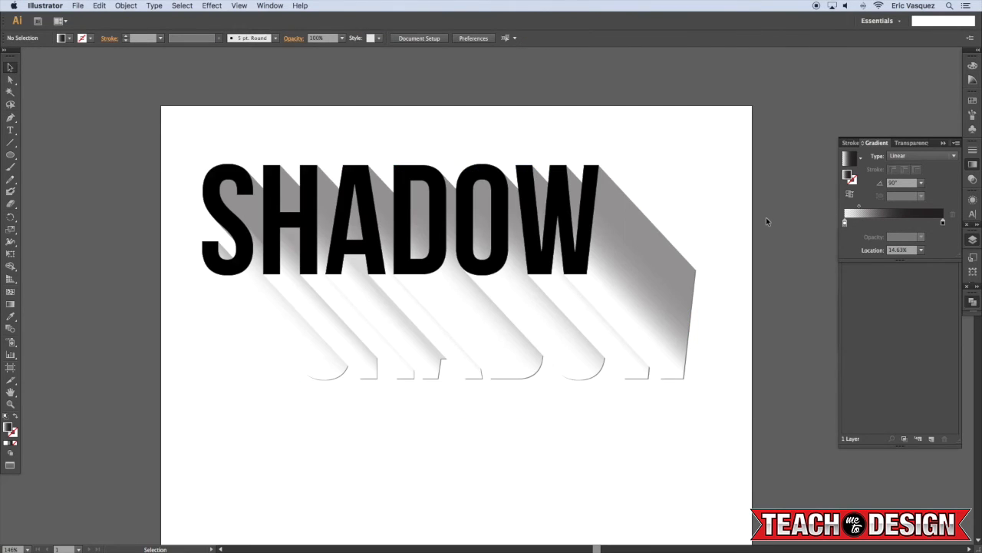
Redraw the shadow group's gradient vertically downward with the Gradient tool, from mid-letter height to the shadow's lower edge
click(684, 265)
key(g)
drag(557, 211, 560, 373)
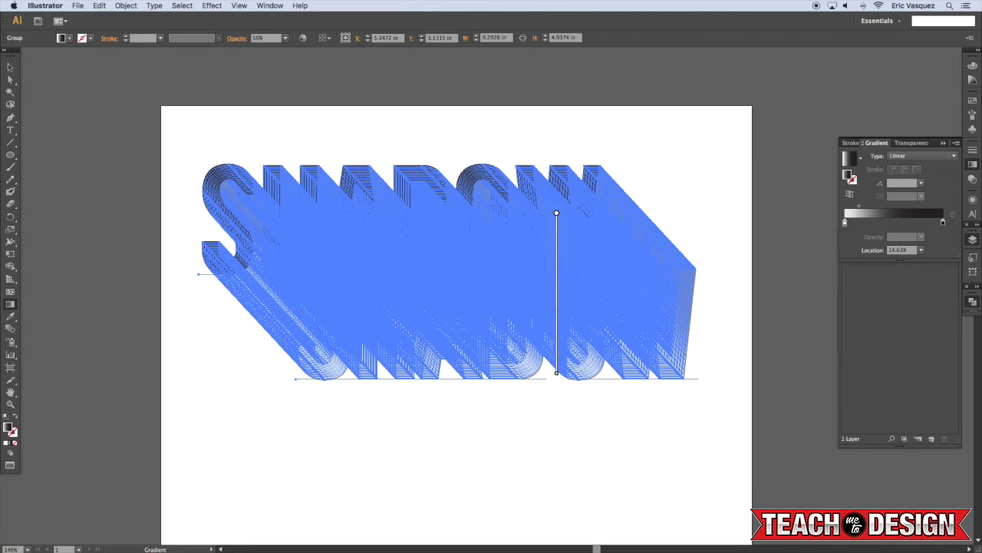
key(v)
click(780, 241)
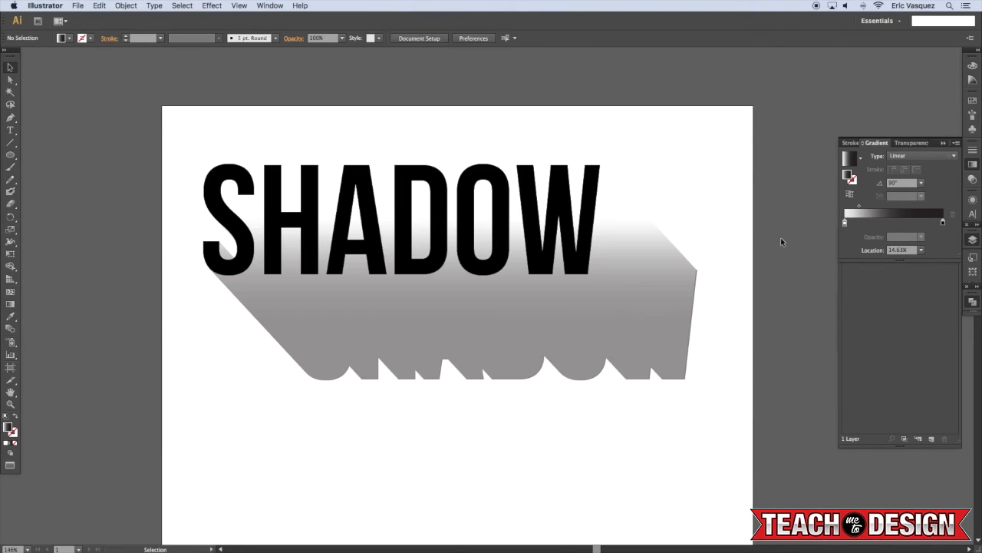
Redraw the shadow's gradient vertically upward with the Gradient tool, so it fades out toward the lower edge
key(g)
key(ctrl+a)
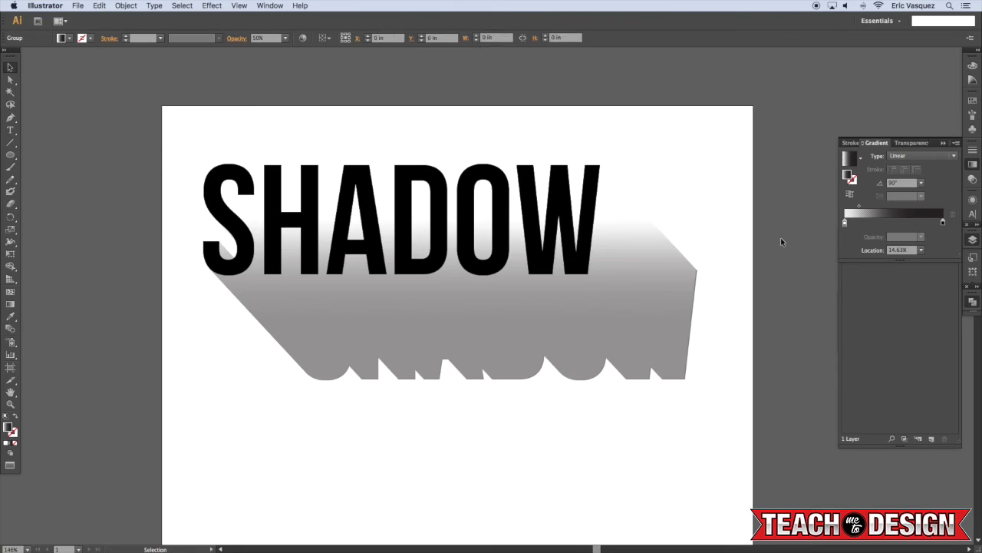
drag(522, 334, 522, 183)
super+click(775, 188)
key(v)
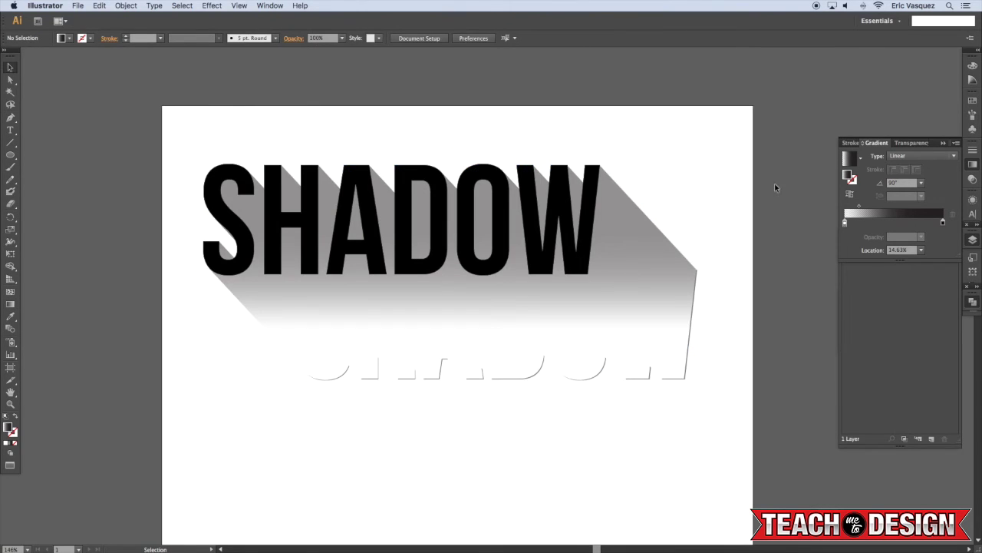
Try to isolate the leftover outline under the shadow's last O with the Direct Selection tool
scroll(746, 186, up, 3)
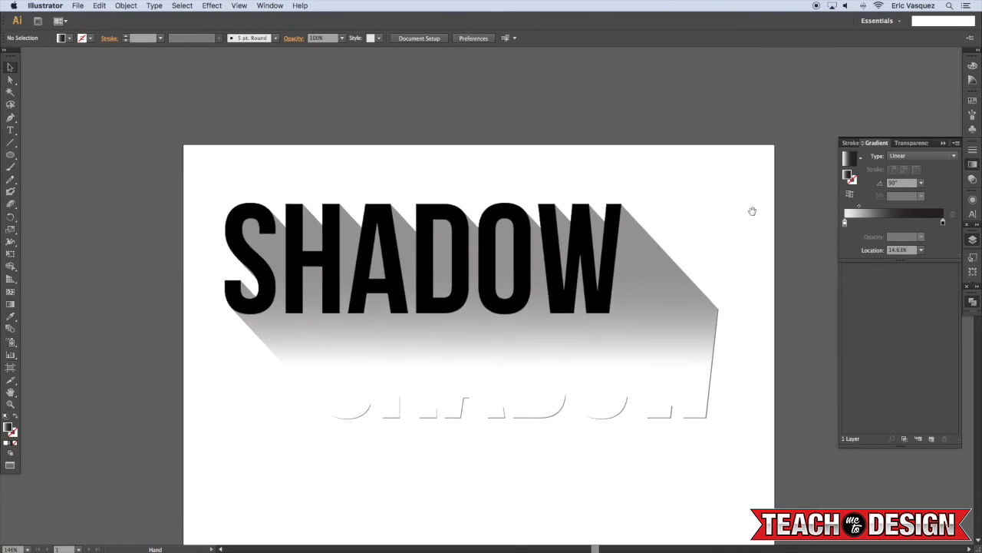
click(589, 416)
key(shift+super+a)
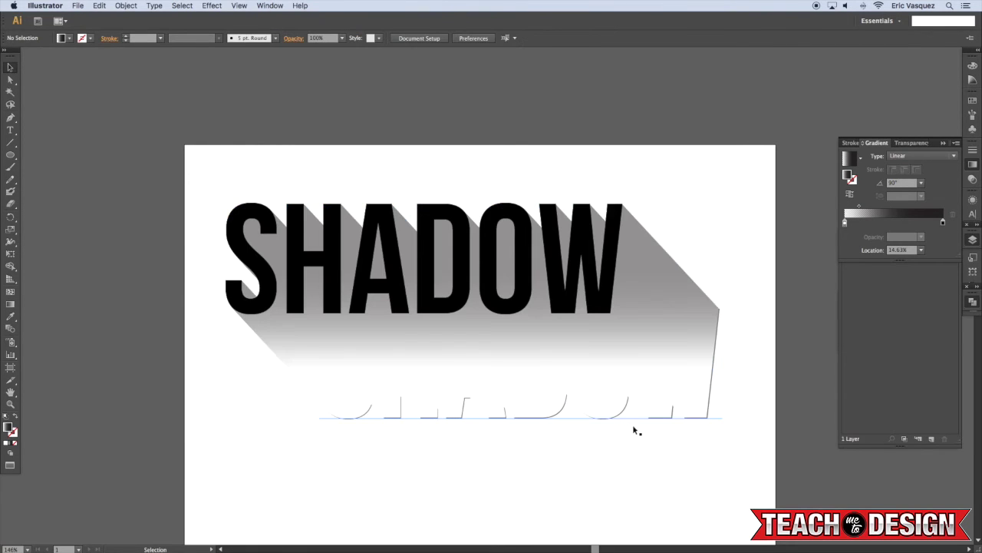
key(a)
click(621, 421)
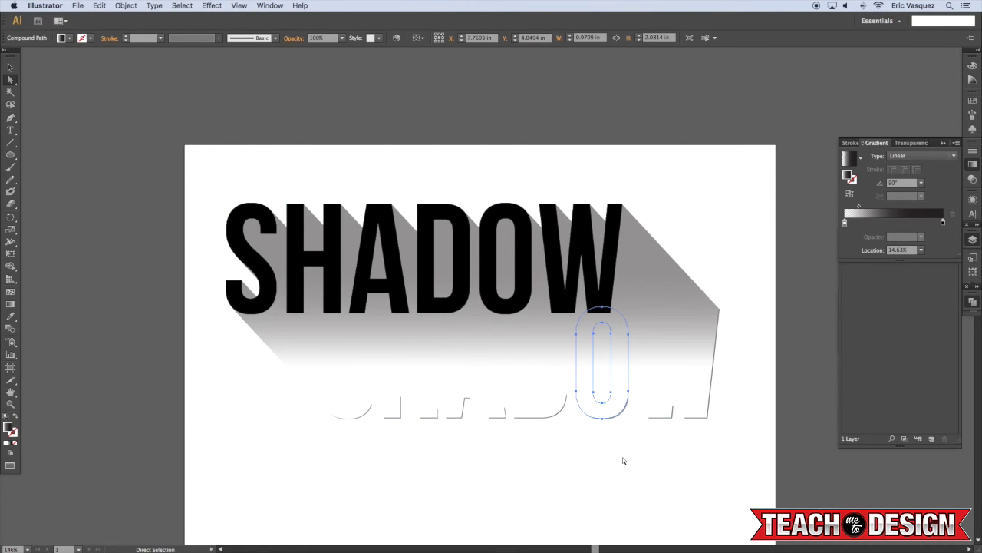
click(622, 457)
Try to move the shadow group away from the leftover outlines, and undo the move
scroll(622, 456, left, 2)
key(v)
drag(576, 380, 547, 302)
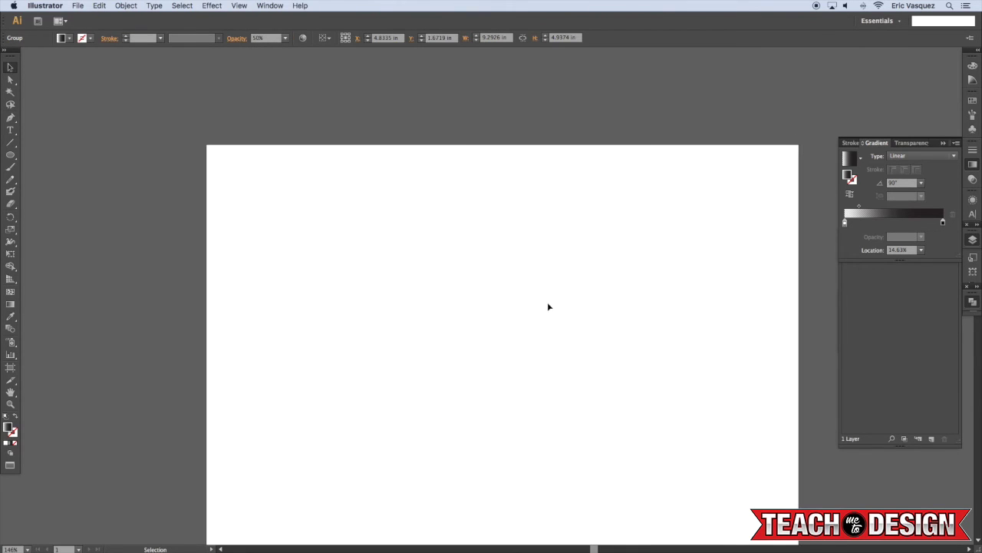
key(super+z)
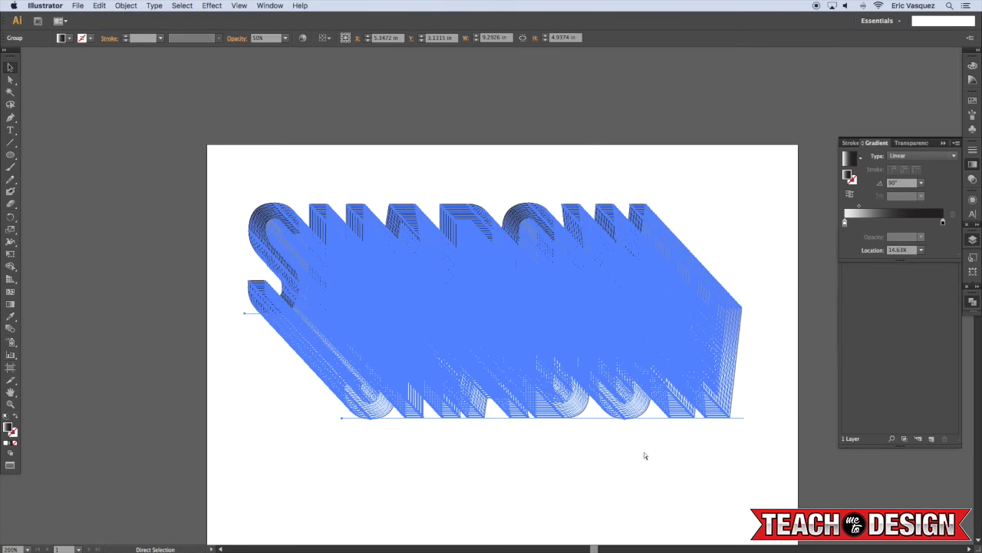
Try to cut the leftover outline text along the shadow's lower edge, and undo the removal
key(super+plus)
key(super+plus)
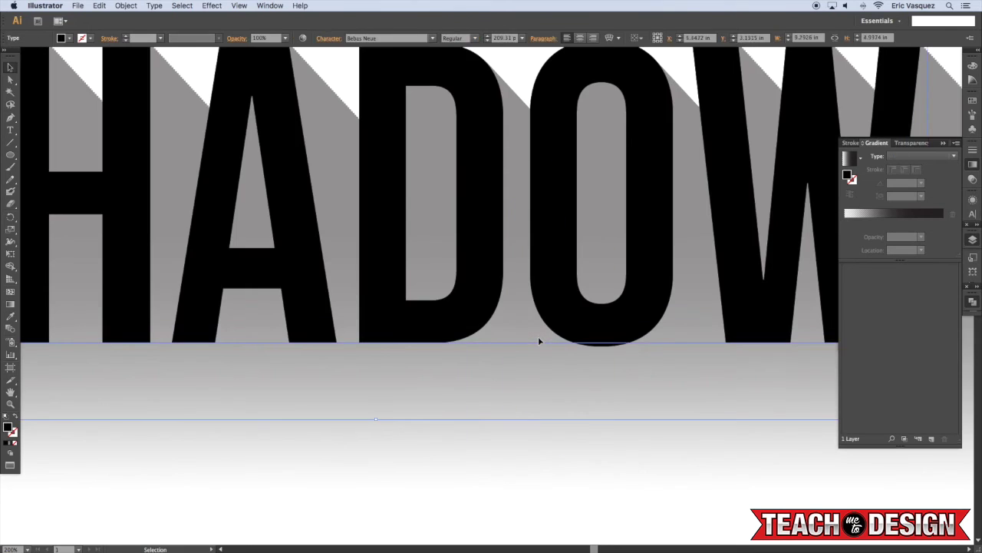
key(super+minus)
scroll(535, 372, down, 5)
scroll(535, 372, right, 2)
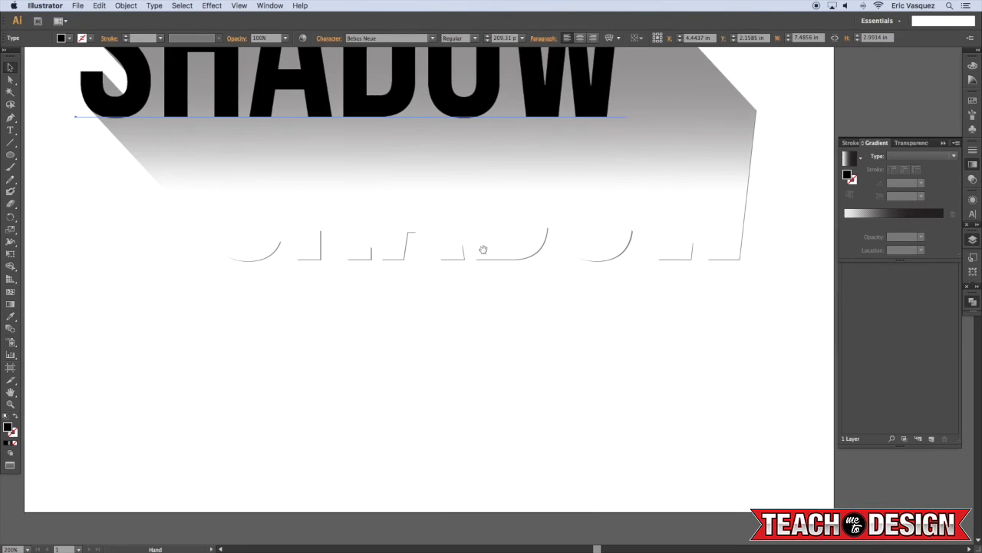
key(super+plus)
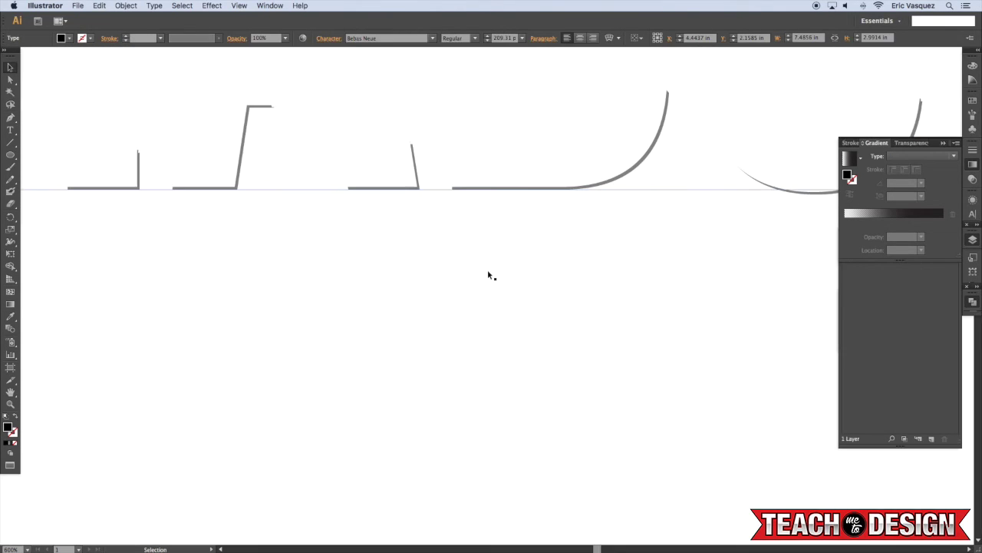
scroll(614, 300, up, 2)
key(a)
click(601, 271)
key(super+x)
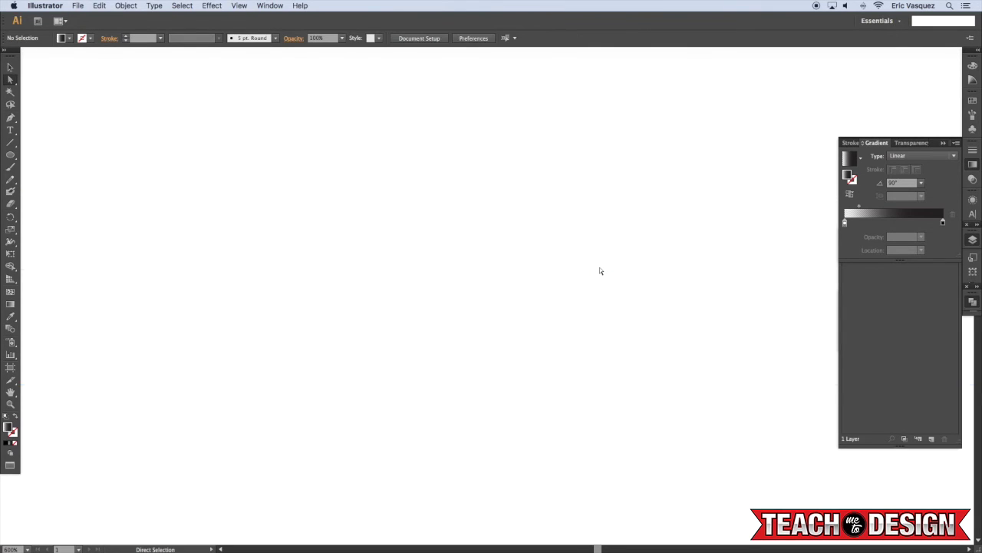
key(super+z)
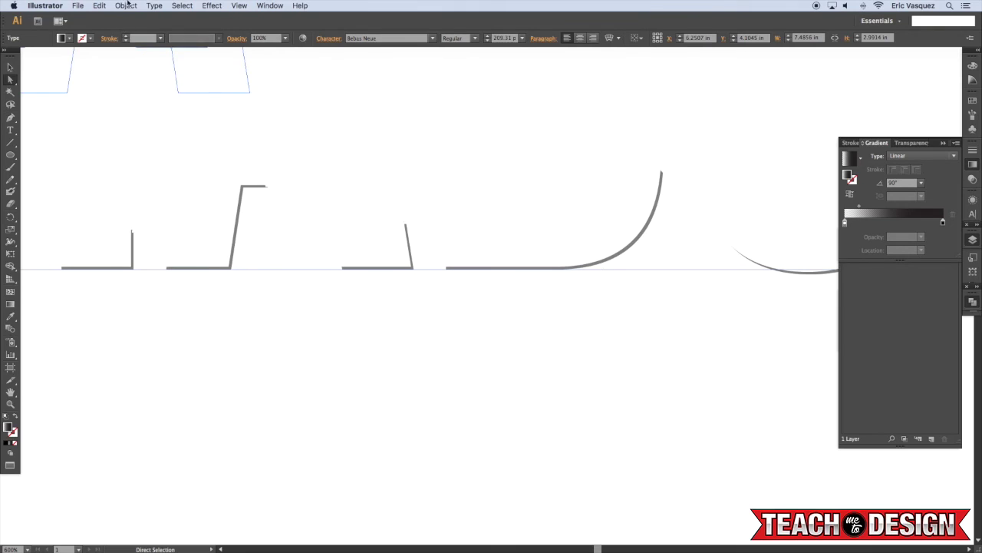
Move the leftover SHADOW text down and to the right, out from behind the gradient shadow
click(127, 5)
click(239, 253)
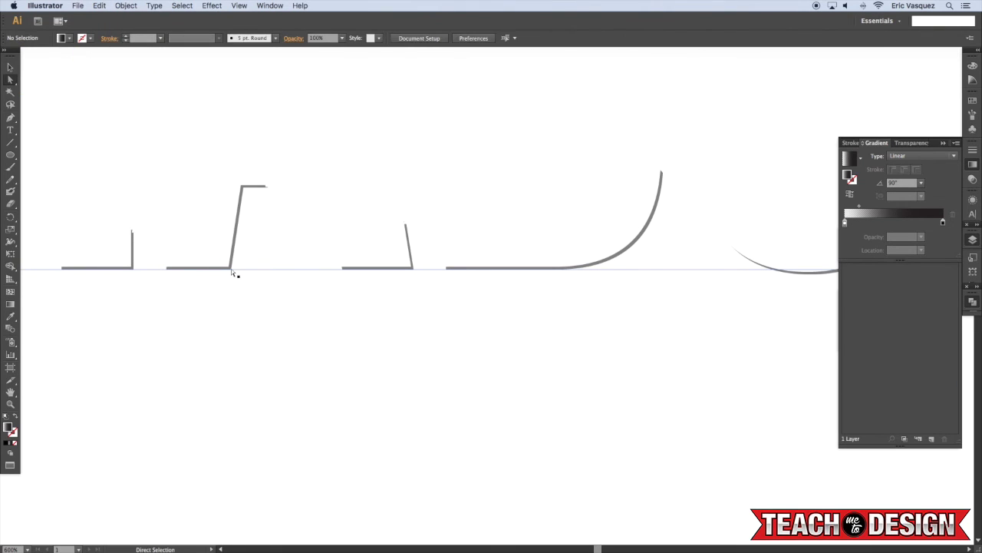
click(229, 267)
drag(221, 268, 346, 424)
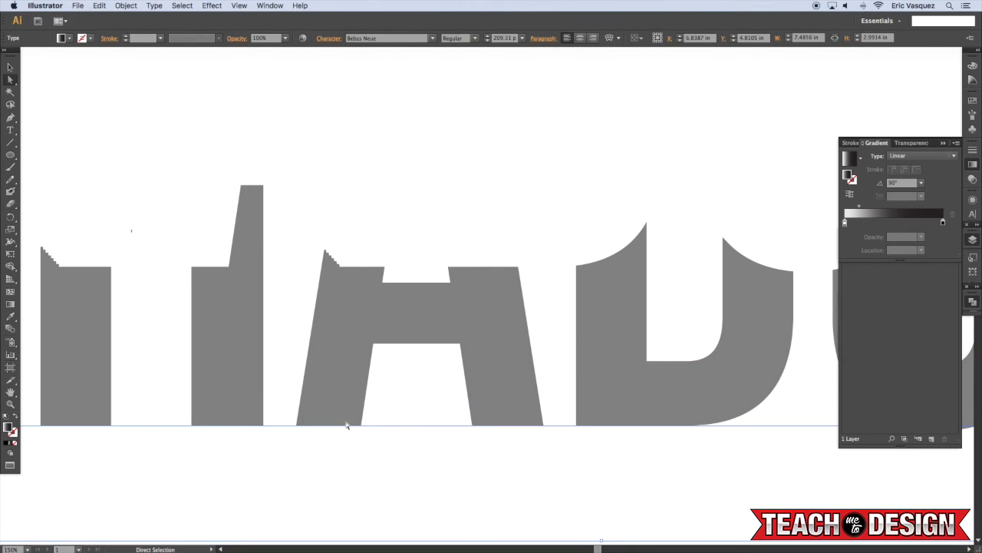
key(super+0)
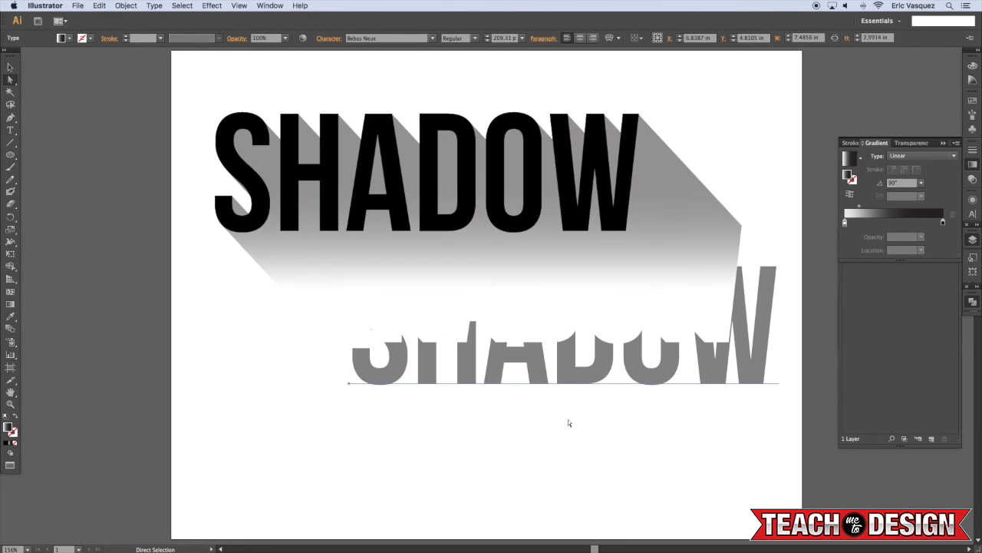
Delete the leftover grey SHADOW text and deselect the shadow group
drag(612, 368, 579, 481)
key(Delete)
key(v)
click(530, 334)
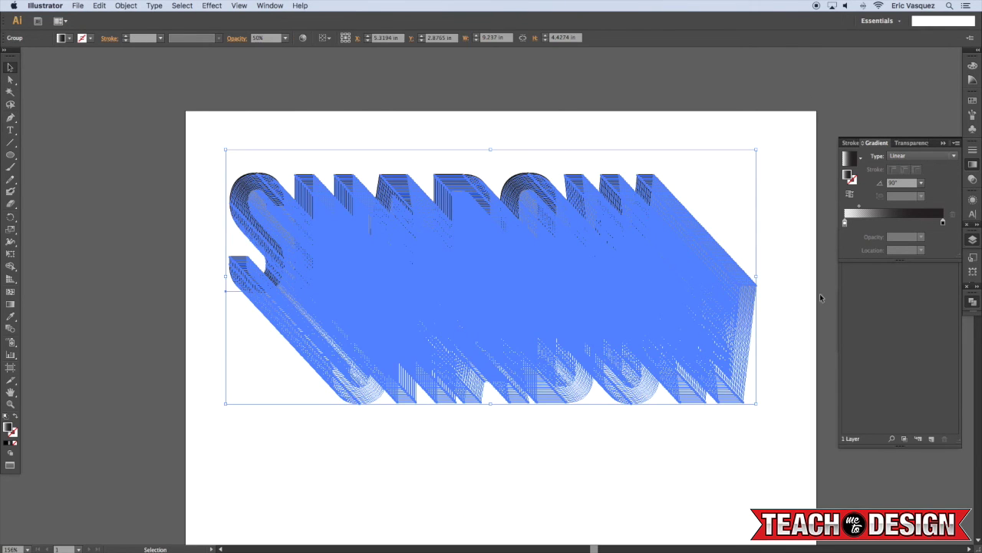
click(760, 235)
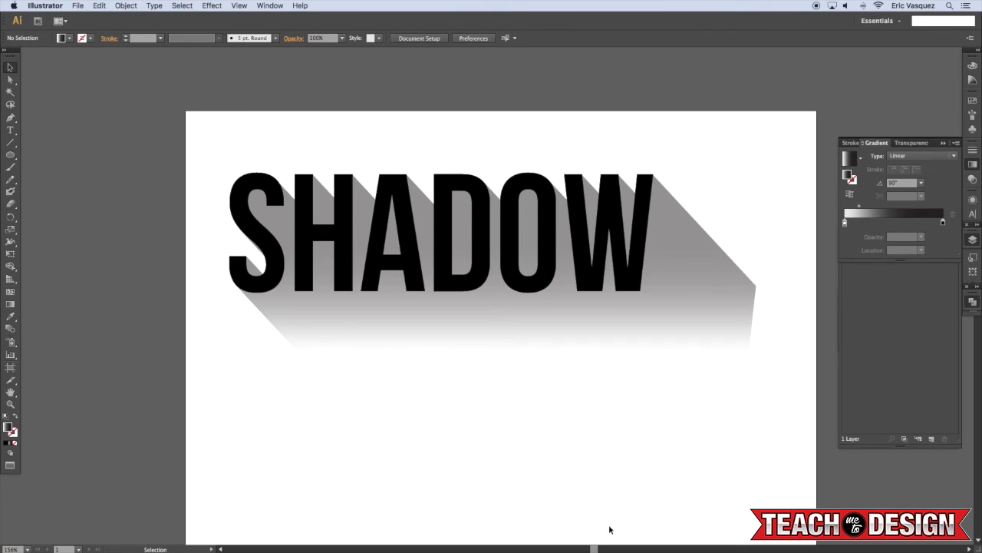
Undo the cleanup, gradient and expansion edits until the shadow is a live solid grey blend again
scroll(788, 472, down, 2)
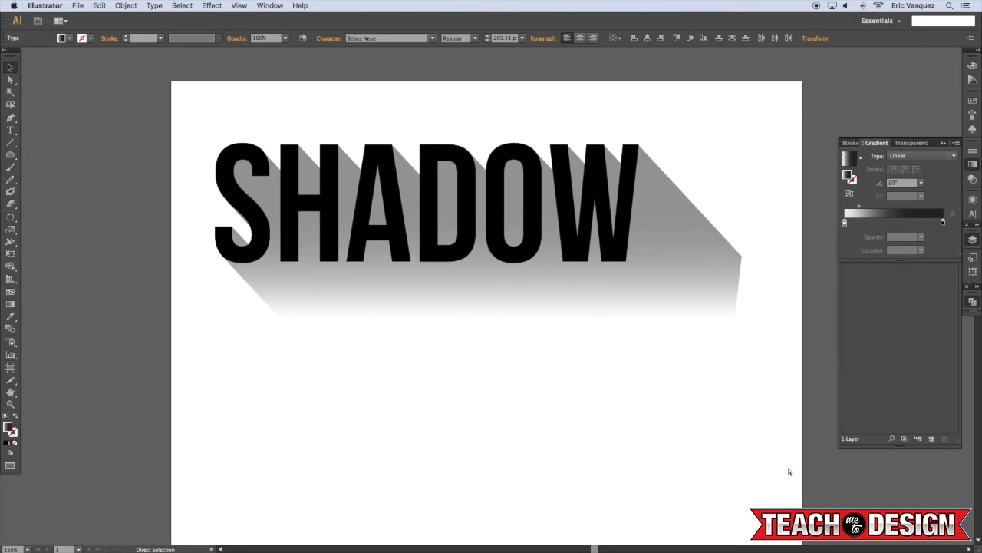
key(super+b)
key(d)
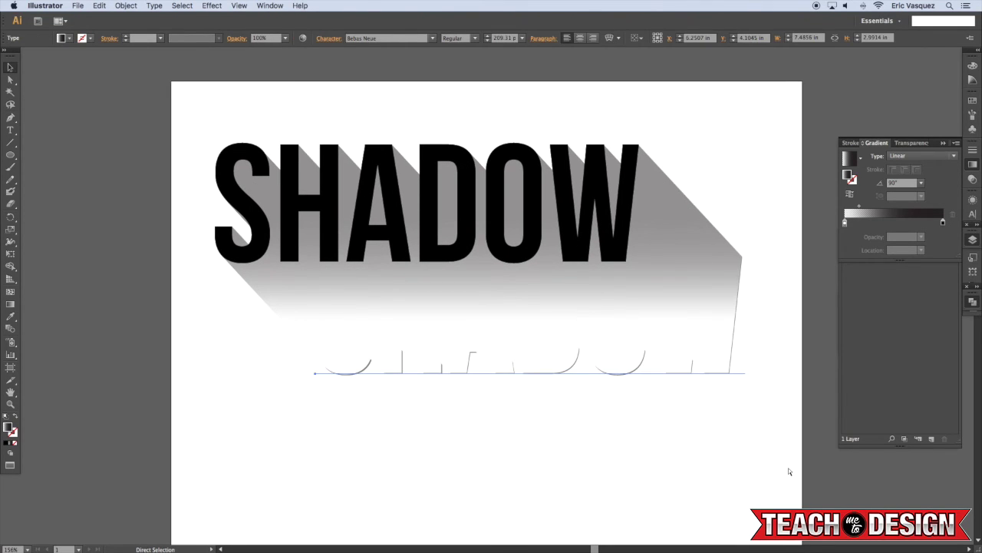
key(super+a)
key(super+alt+b)
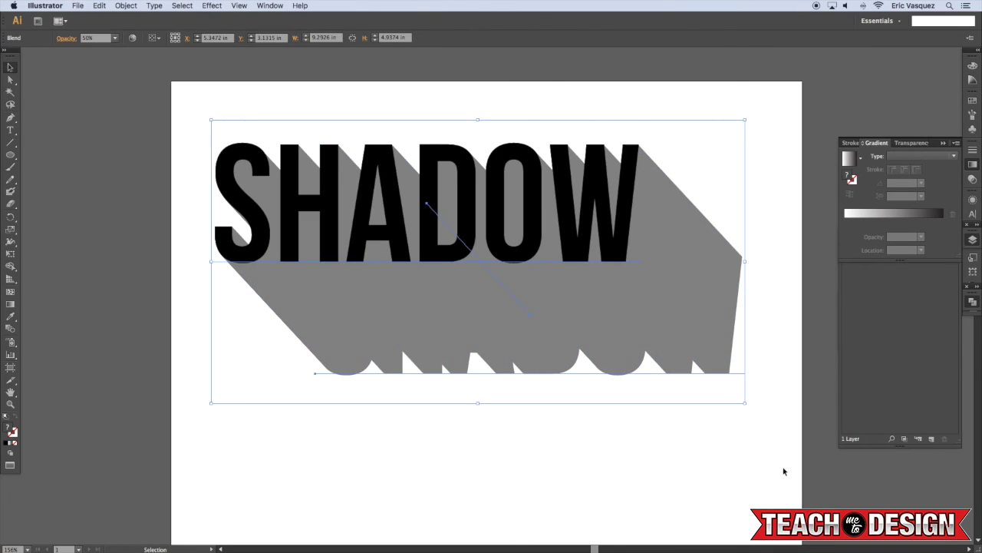
Try to move the live shadow blend down from behind the black word, and undo the move
click(650, 458)
click(488, 352)
key(super)
key(super+shift+a)
click(392, 280)
drag(453, 301, 494, 426)
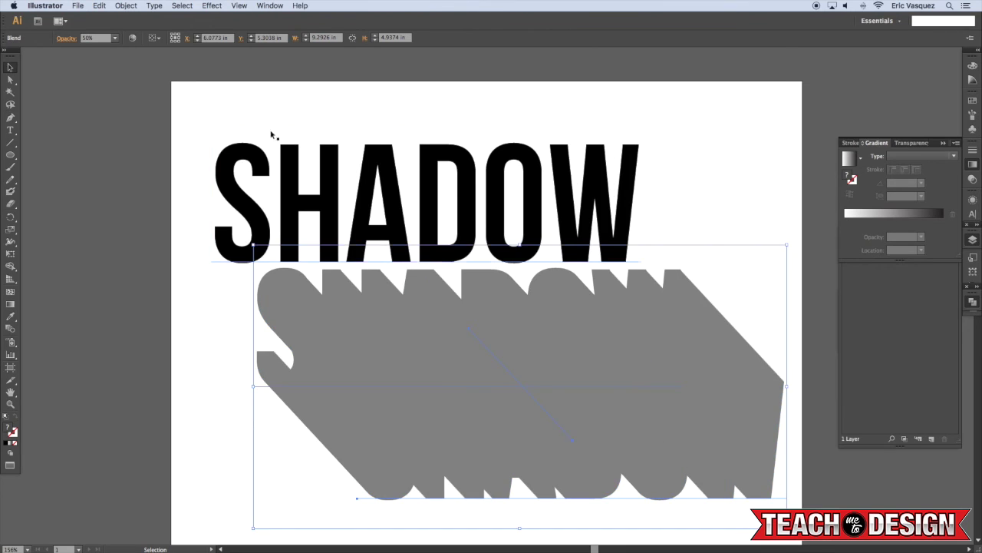
key(super+z)
Release the shadow blend into its two separate SHADOW texts
click(126, 6)
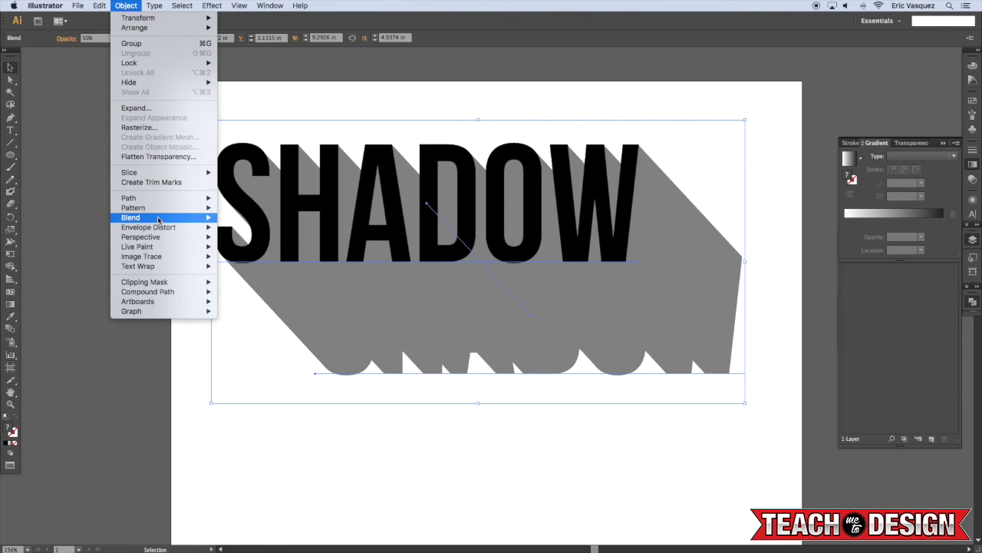
mouse_move(161, 219)
click(253, 228)
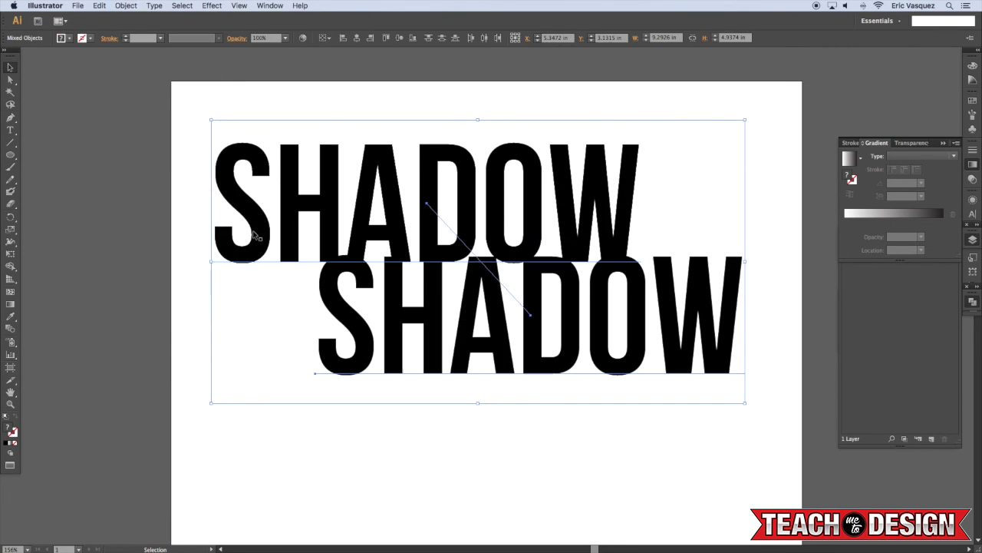
scroll(614, 468, down, 2)
scroll(614, 468, right, 2)
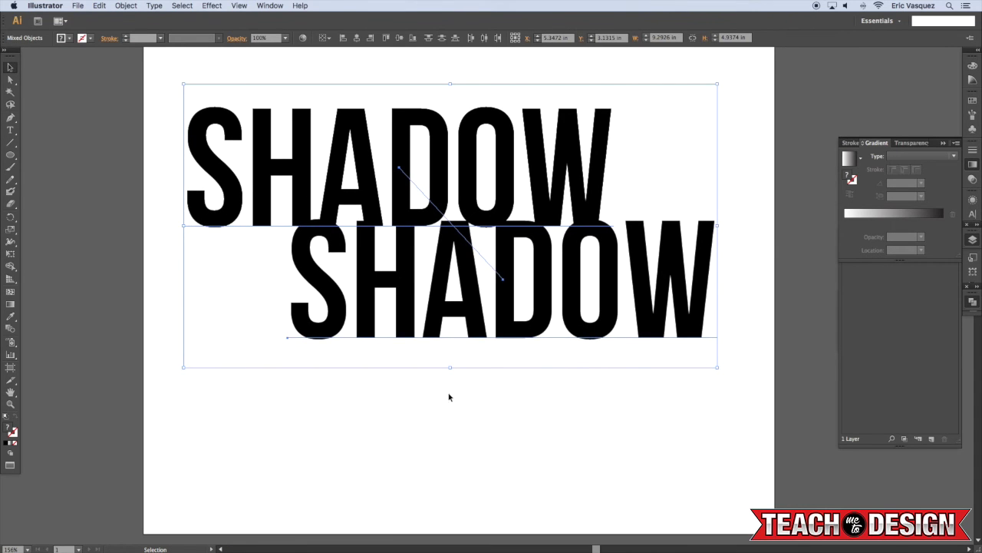
Move the lower SHADOW copy to the lower left of the upper word and blend the two texts together
click(532, 460)
drag(591, 325, 386, 326)
drag(370, 290, 370, 361)
shift+click(513, 216)
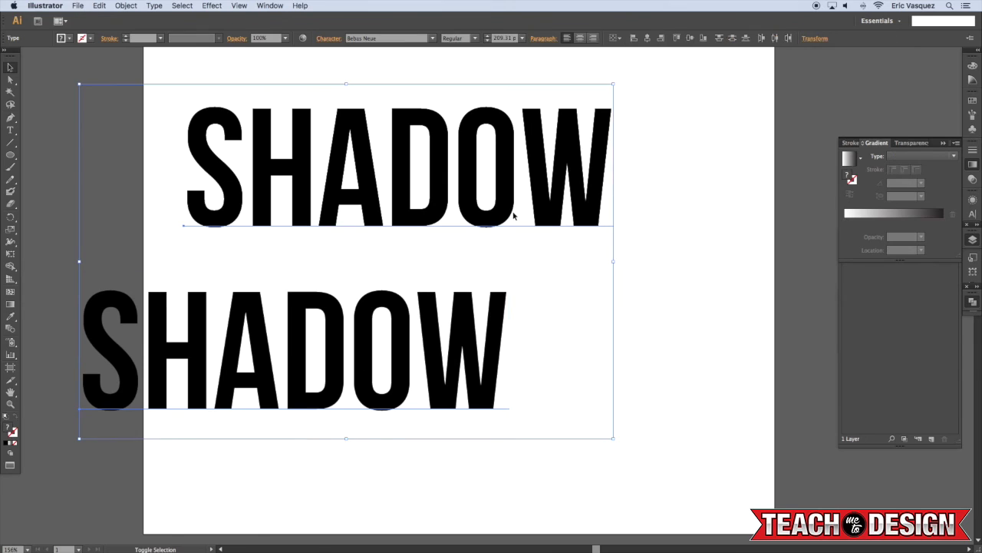
key(super+alt+b)
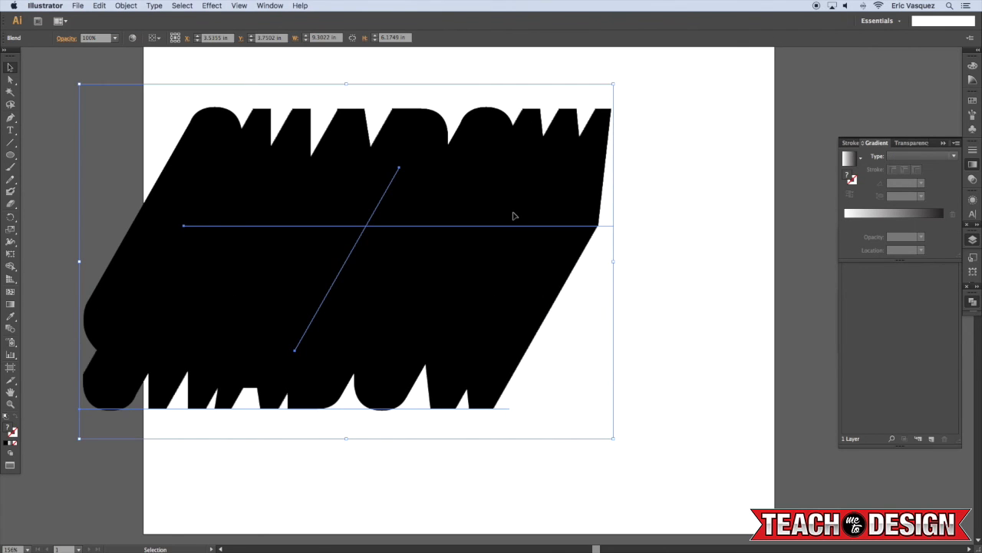
Set the new blend's fill color to grey 7f7f7f and deselect it
double_click(10, 429)
drag(719, 240, 706, 242)
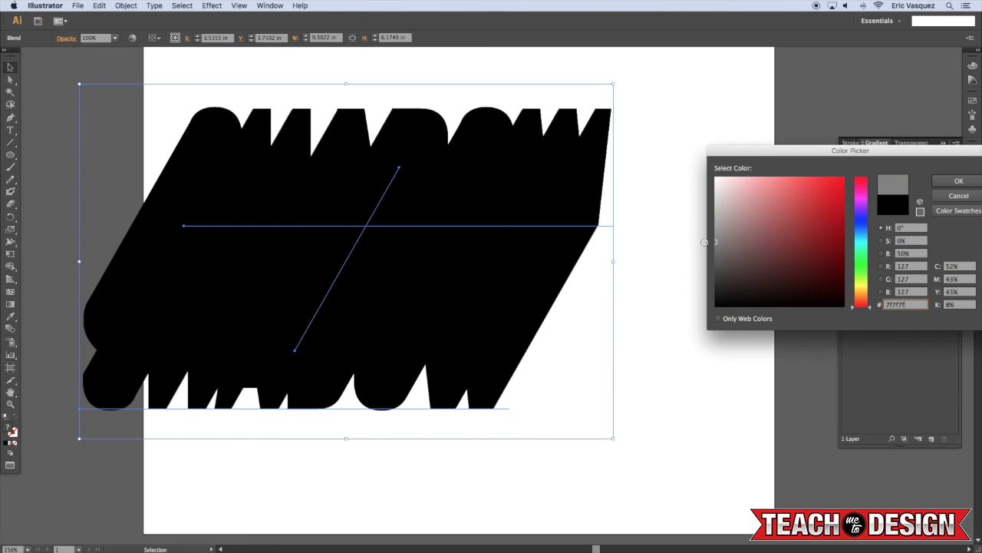
key(Return)
click(664, 248)
Move all the artwork right onto the artboard, keeping the black word in front of the grey shadow, and deselect it
scroll(649, 239, up, 2)
key(super+a)
drag(519, 273, 636, 296)
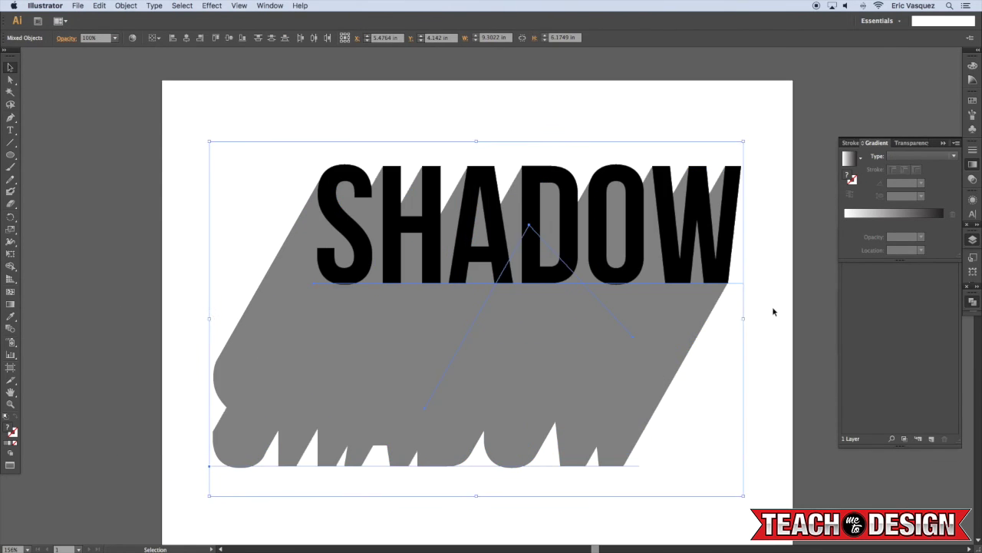
click(774, 312)
key(super+1)
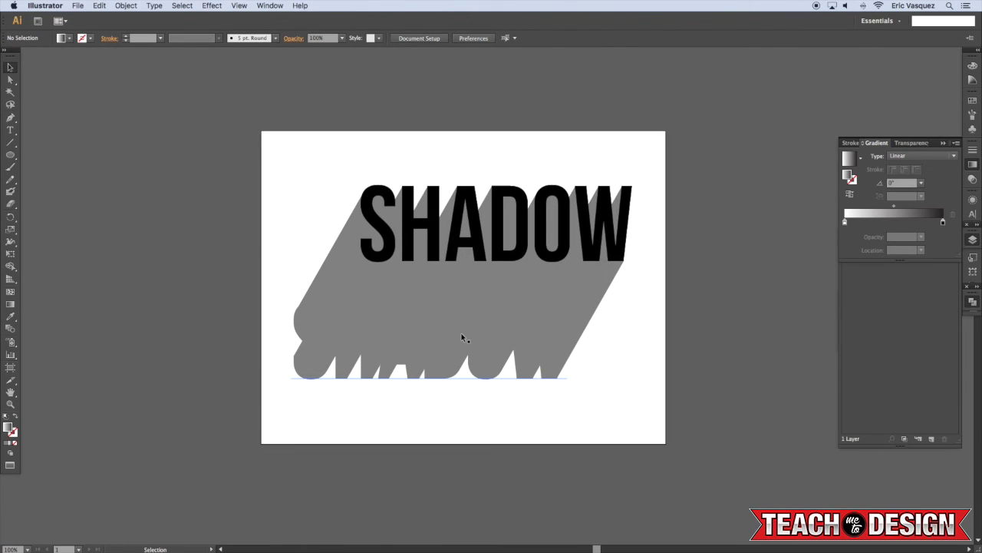